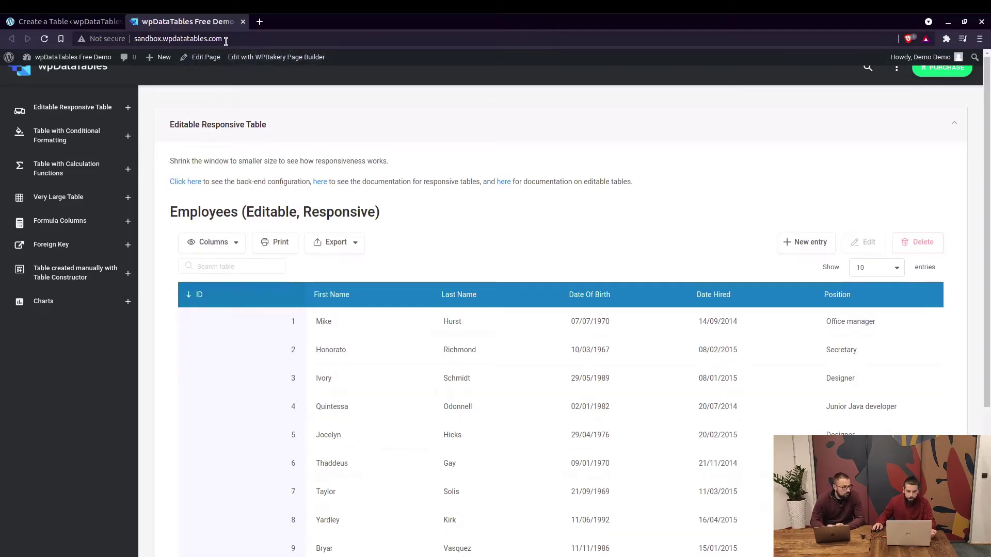
pyautogui.click(268, 40)
pyautogui.write('/wp-')
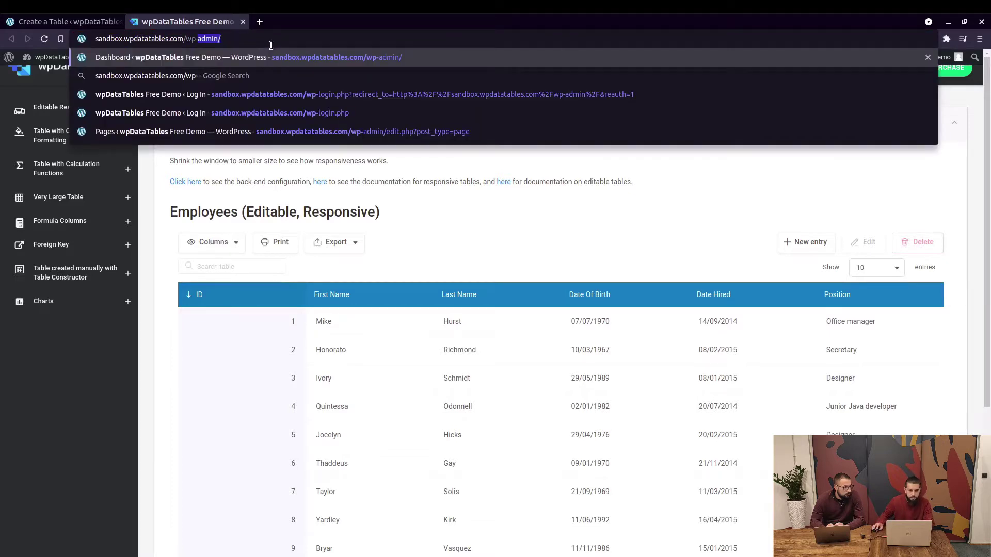
pyautogui.click(406, 219)
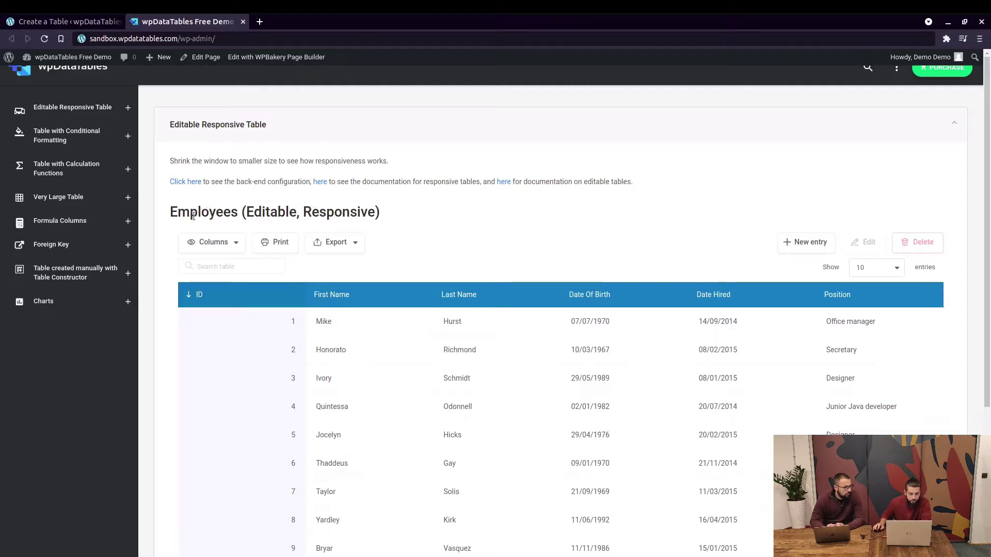
pyautogui.moveTo(170, 212); pyautogui.dragTo(385, 212)
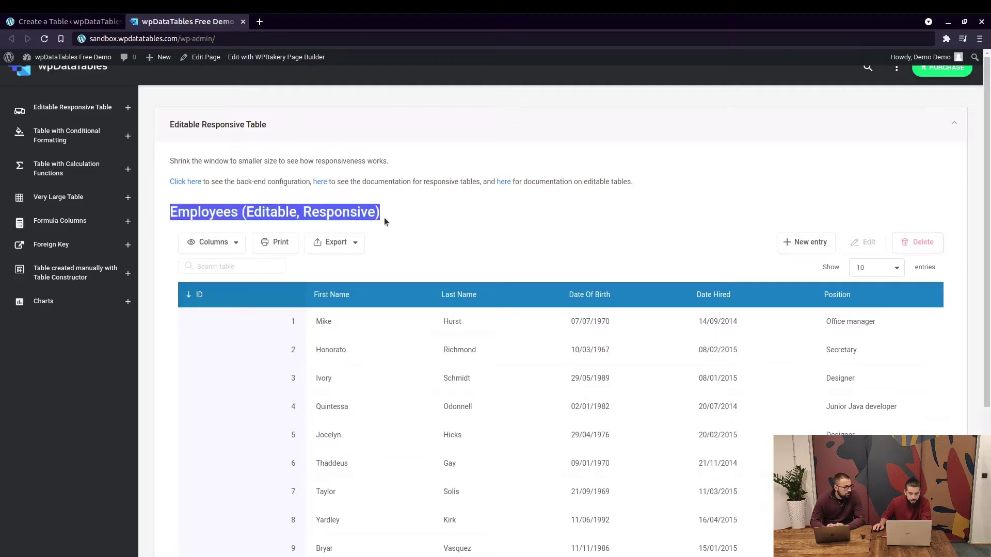
pyautogui.click(385, 213)
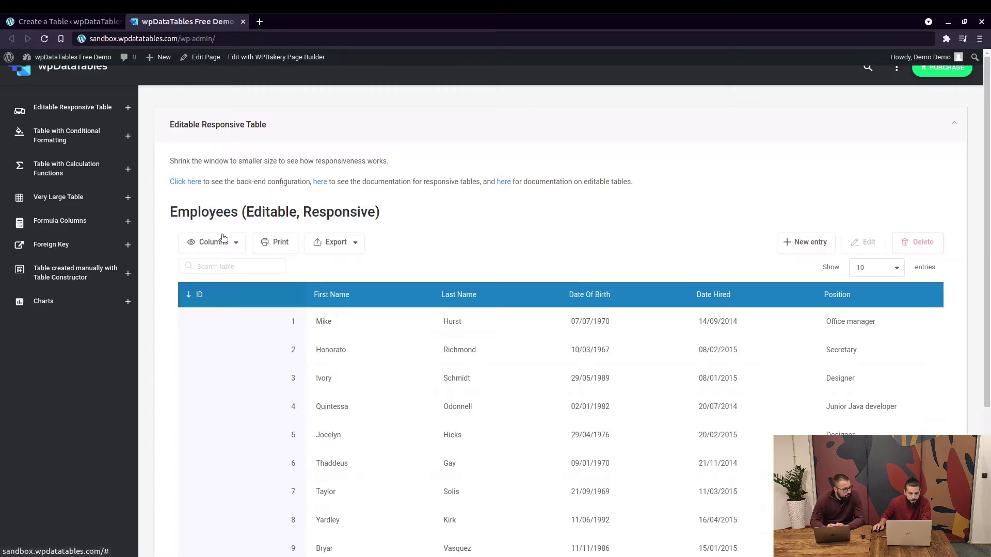
# Try to hide the First Name and Last Name columns of the Employees table.
pyautogui.click(238, 248)
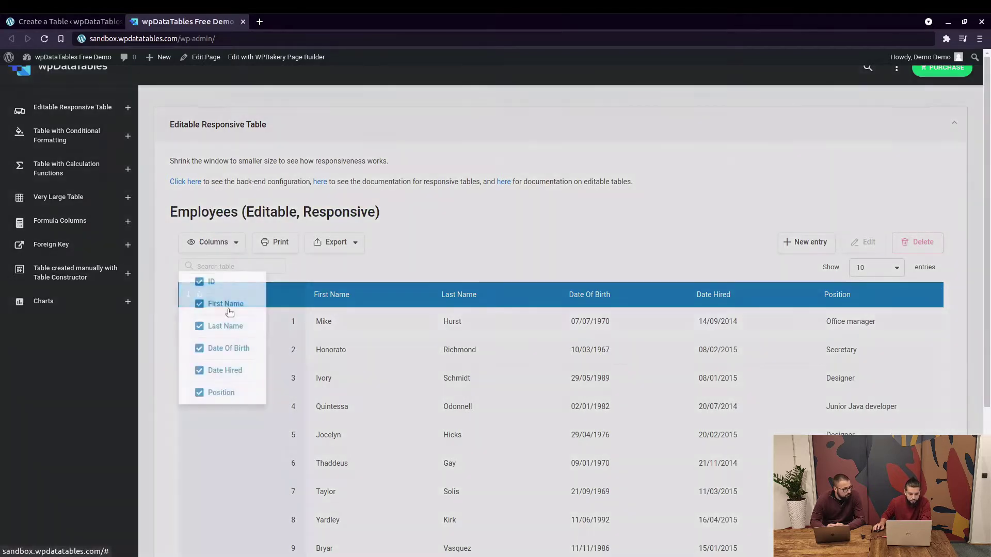
pyautogui.click(200, 304)
pyautogui.click(199, 326)
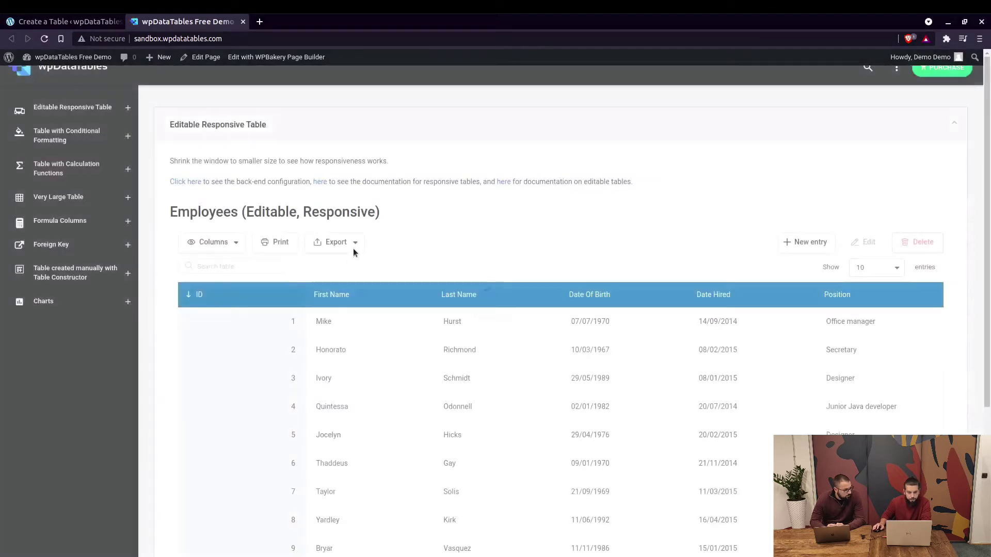
# Look through the column visibility choices and the export formats offered for the Employees table.
pyautogui.click(212, 242)
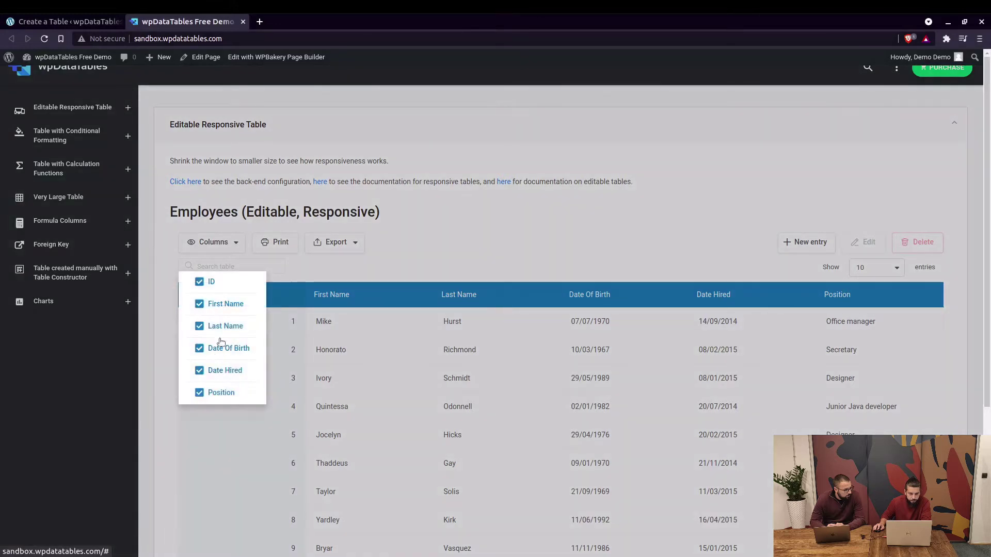
pyautogui.click(402, 253)
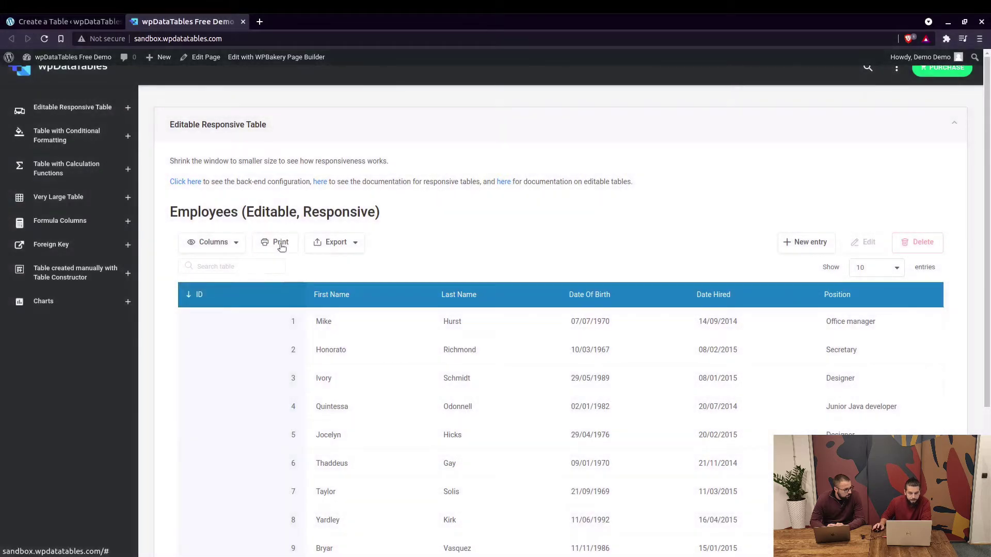
pyautogui.click(336, 243)
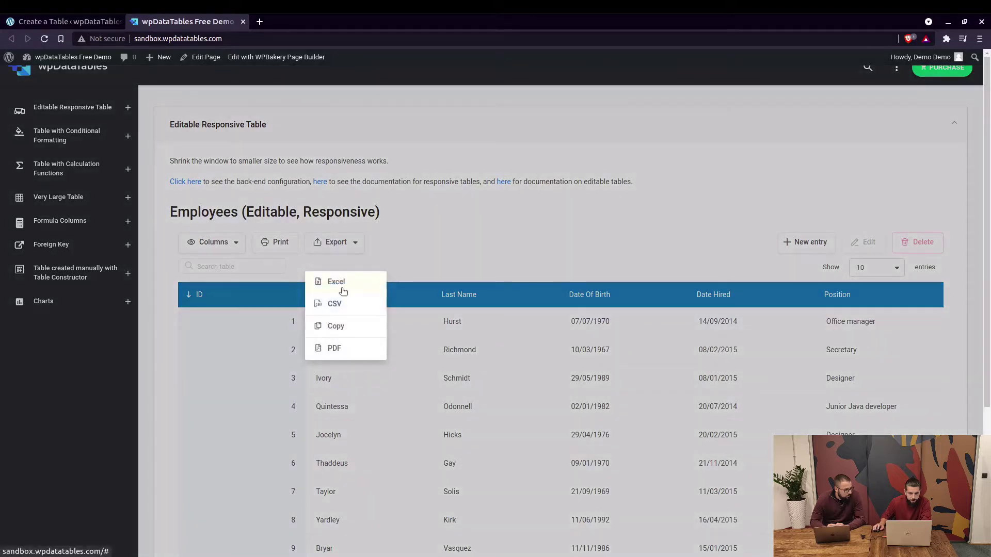
pyautogui.click(446, 233)
# Search the whole Employees table for the first-listed employee's first name and clear the search.
pyautogui.click(247, 271)
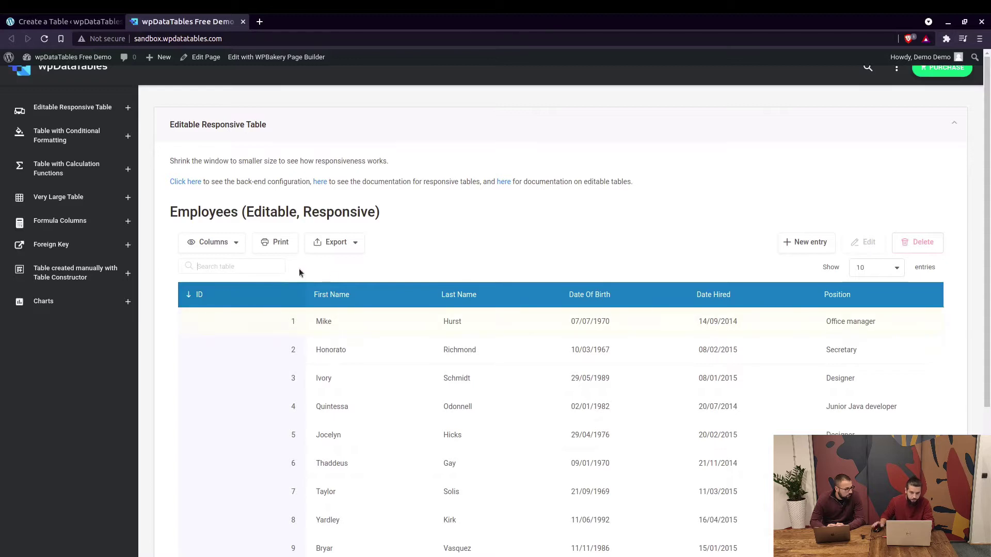
pyautogui.write('Mi')
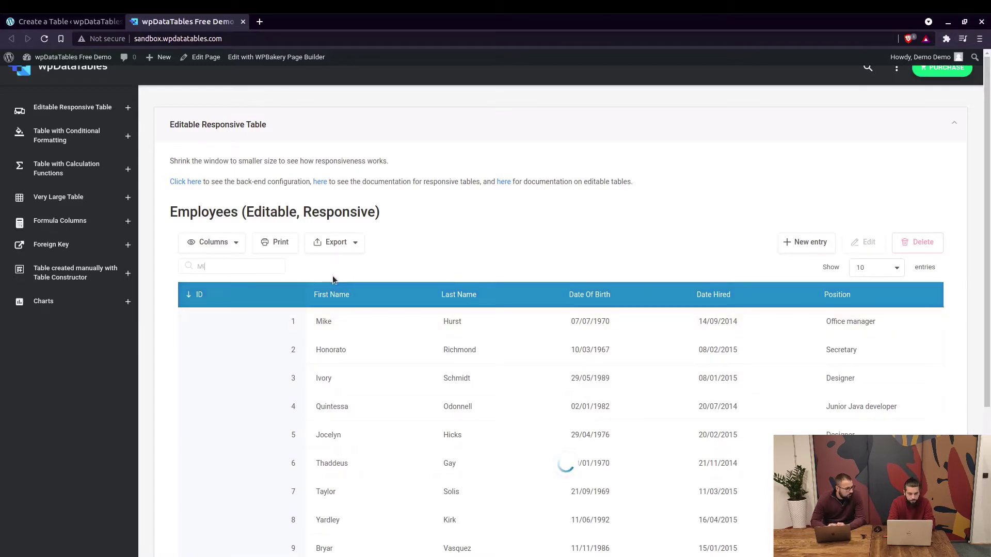
pyautogui.write('ke')
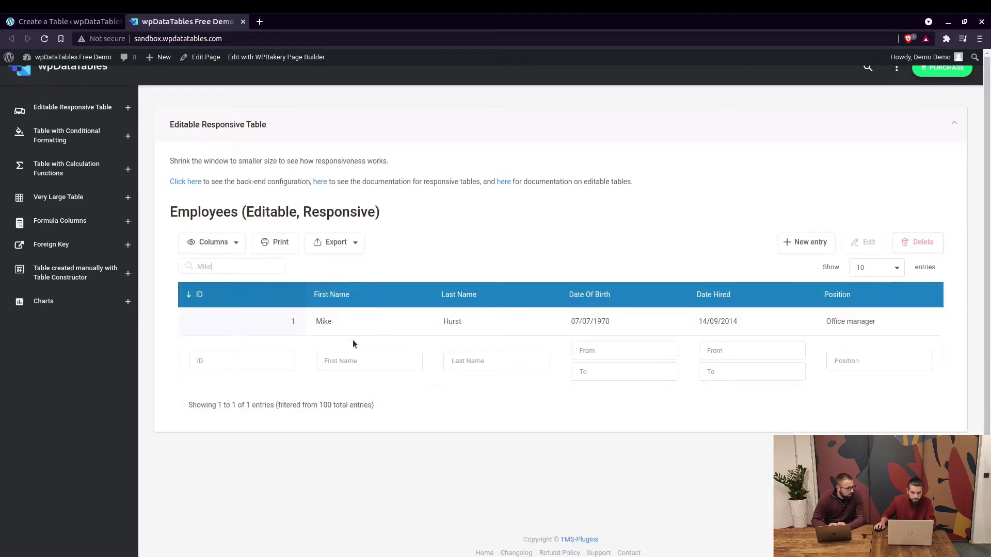
pyautogui.press('BackSpace')
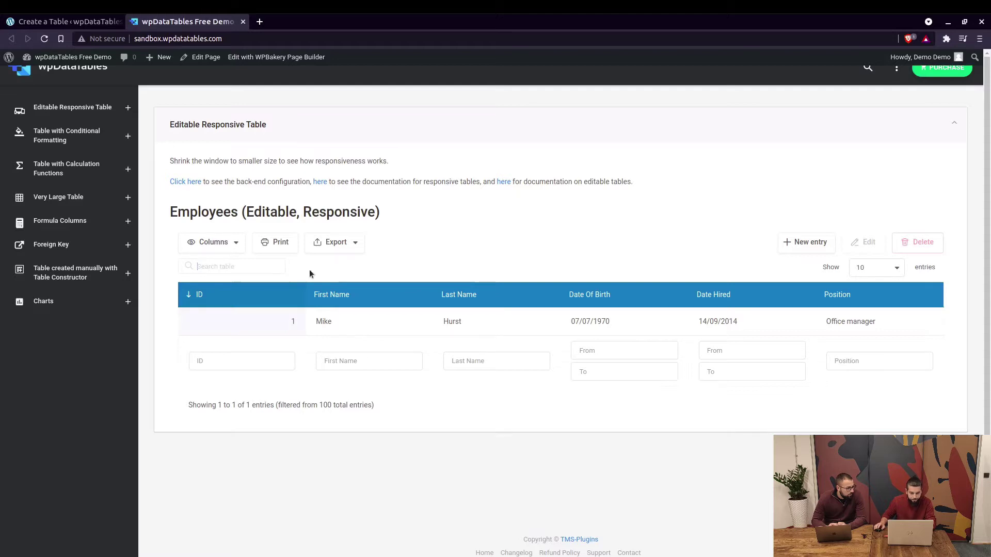
# Filter the Last Name column by the surname of the employee with ID 10 and clear the filter.
pyautogui.scroll(-4, 381, 335)
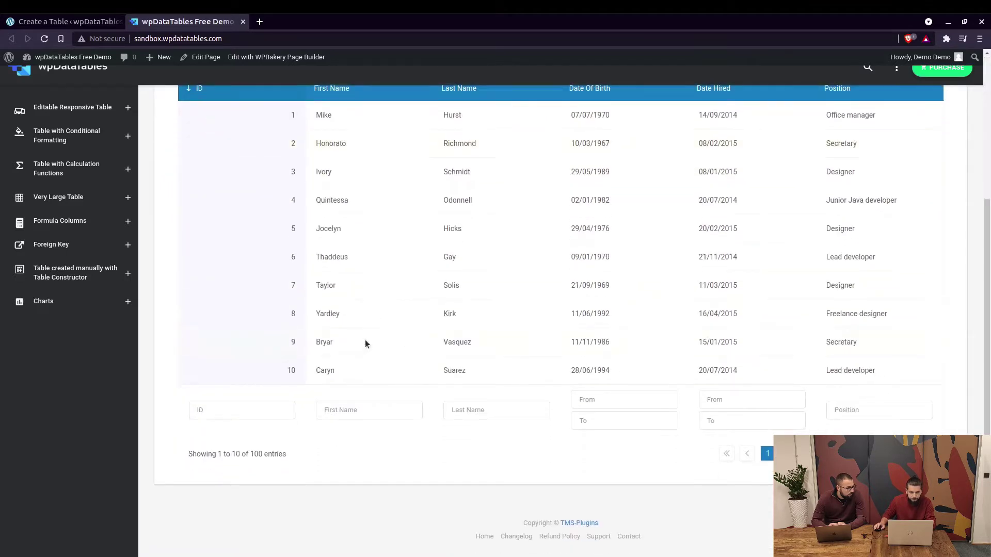
pyautogui.click(472, 410)
pyautogui.write('Suare')
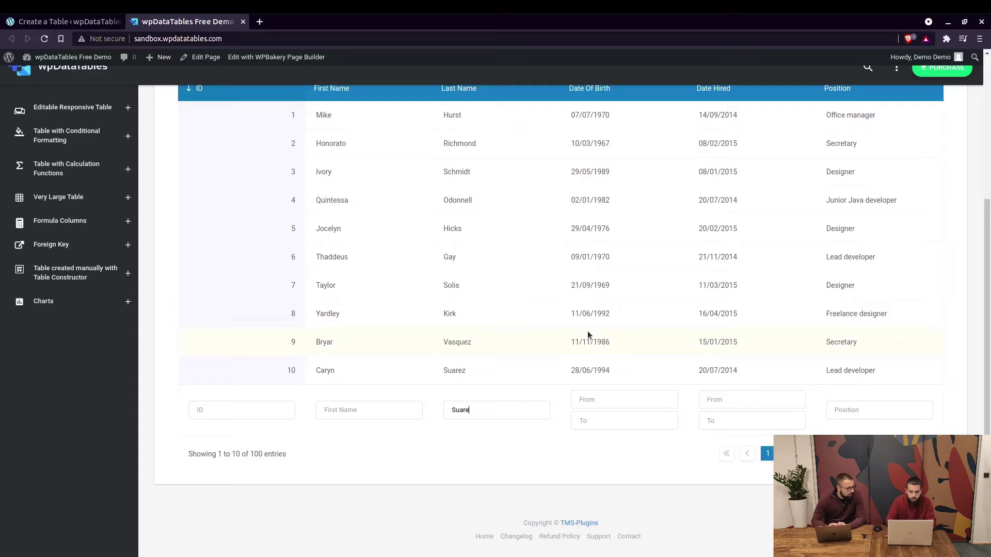
pyautogui.write('z')
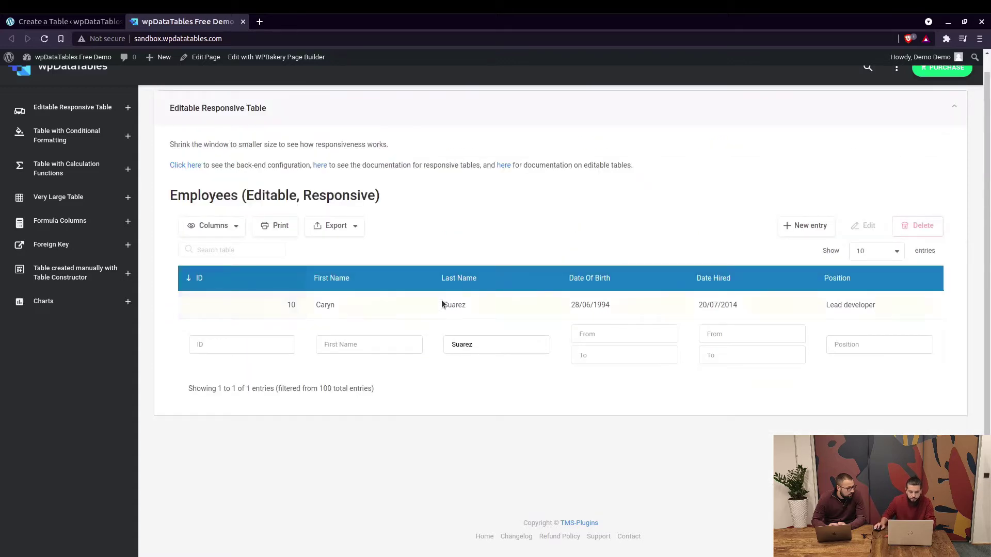
pyautogui.press('BackSpace')
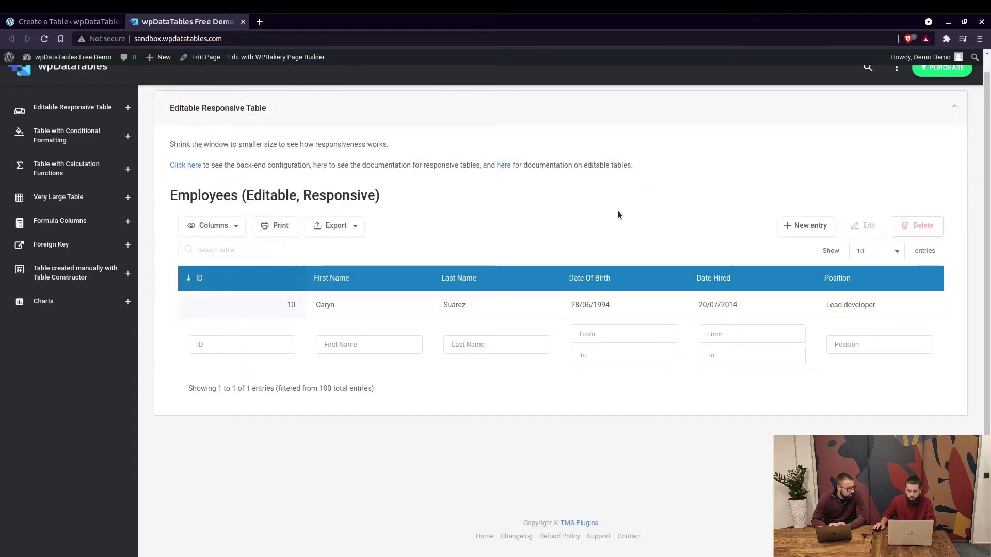
# Set the Employees table to show 100 entries per page and look over the longer list.
pyautogui.scroll(1, 593, 274)
pyautogui.scroll(1, 747, 261)
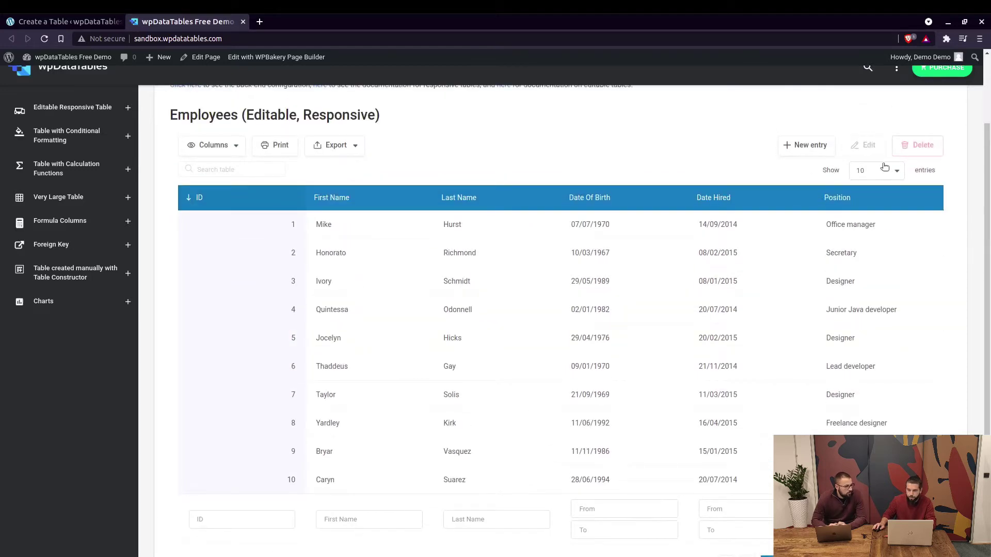
pyautogui.scroll(-2, 805, 361)
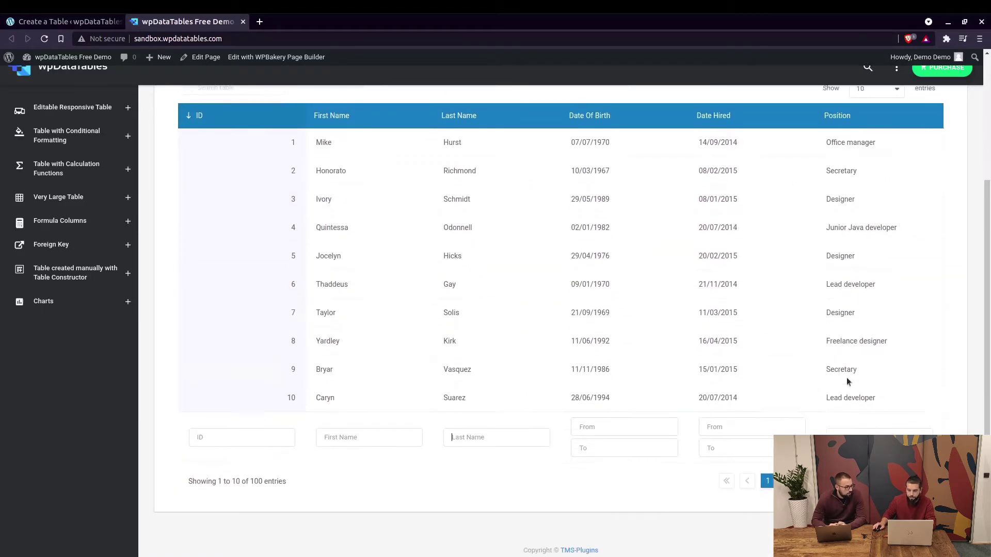
pyautogui.scroll(2, 847, 377)
pyautogui.scroll(-2, 846, 376)
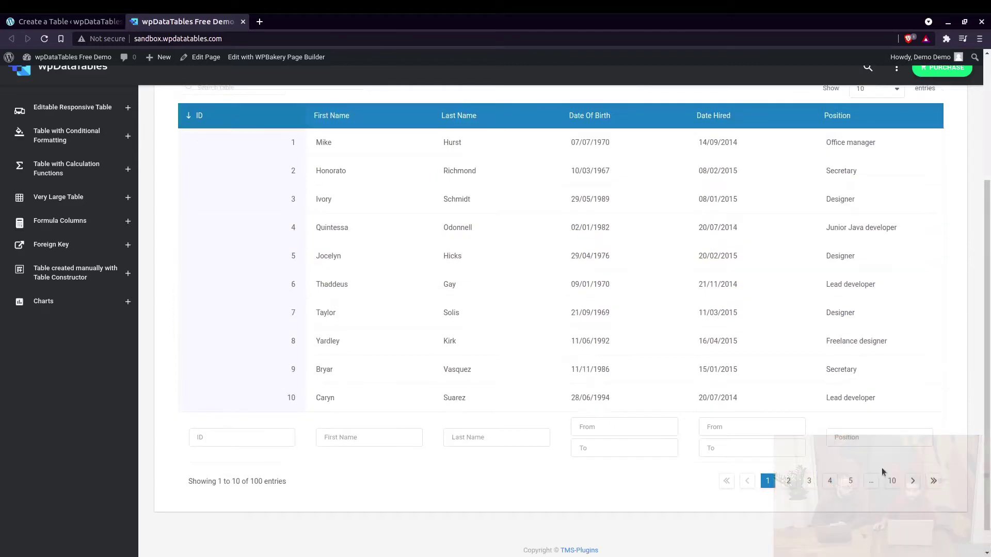
pyautogui.scroll(2, 871, 195)
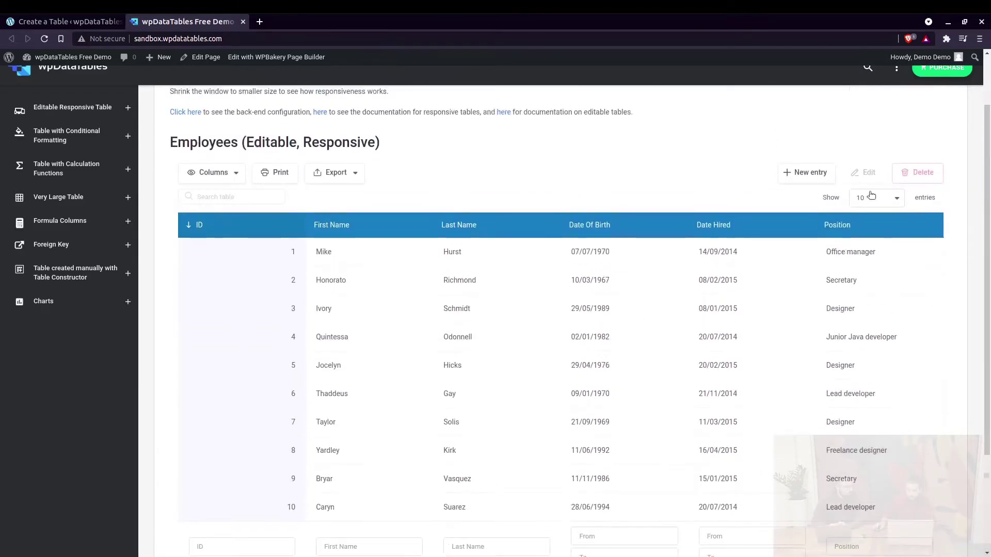
pyautogui.click(880, 200)
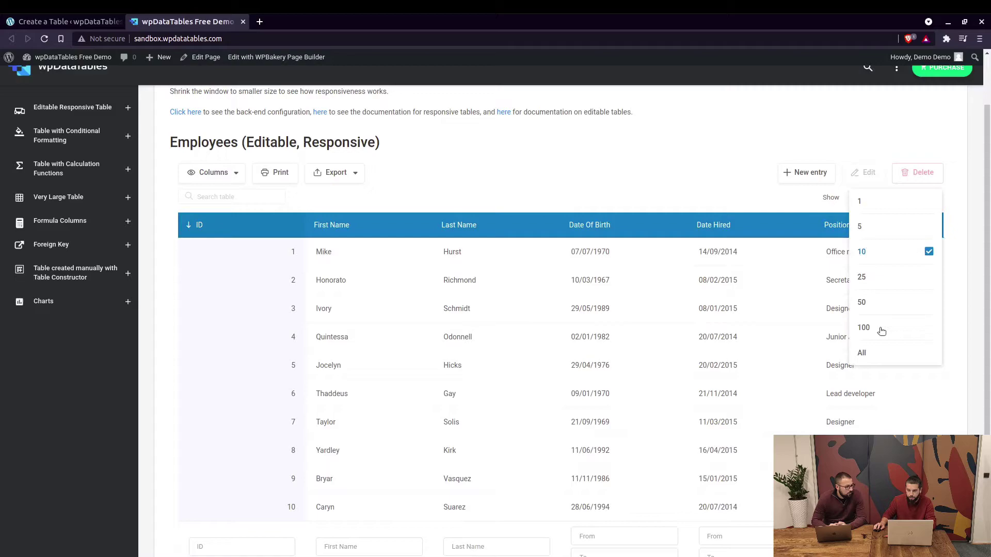
pyautogui.click(864, 327)
pyautogui.scroll(-3, 962, 136)
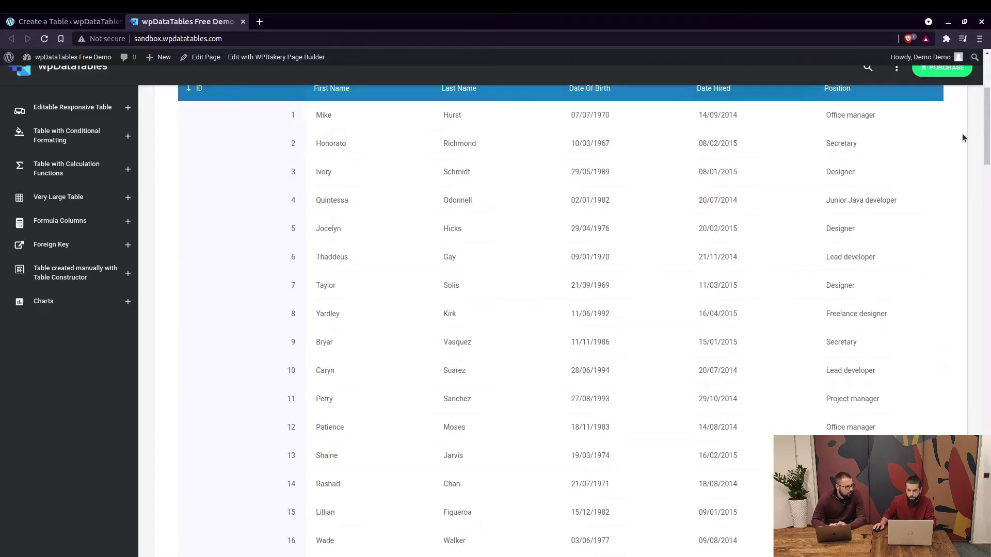
# Set the number of entries shown in the Employees table to 25.
pyautogui.moveTo(986, 151); pyautogui.dragTo(985, 103)
pyautogui.click(891, 261)
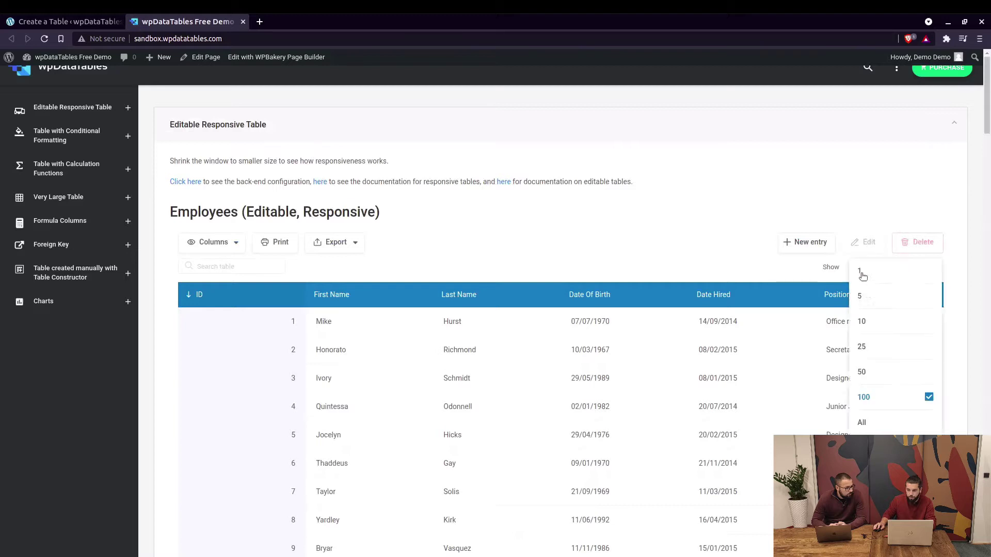
pyautogui.click(868, 347)
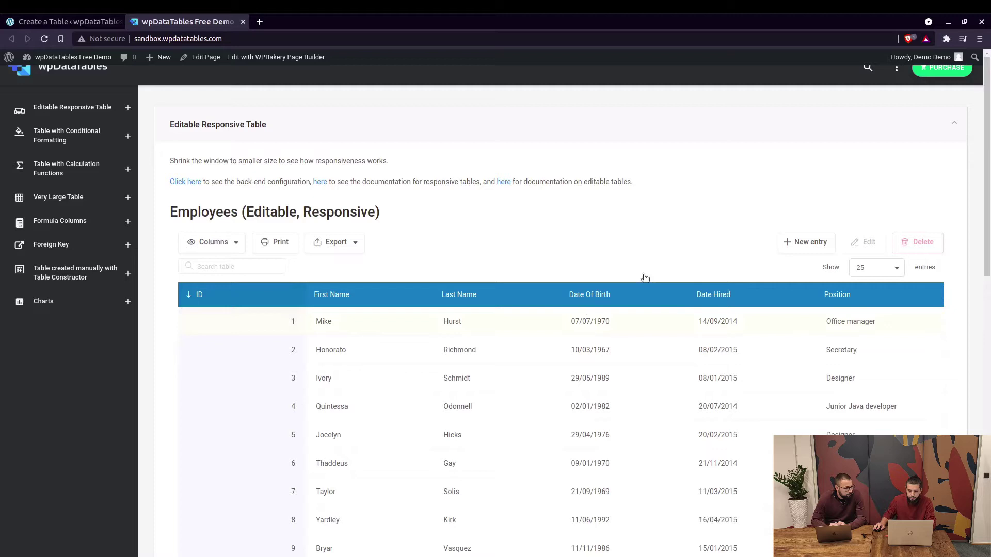
# Edit the entry with ID 1, replacing the employee's first name with a different one, and submit the change.
pyautogui.click(655, 321)
pyautogui.click(863, 242)
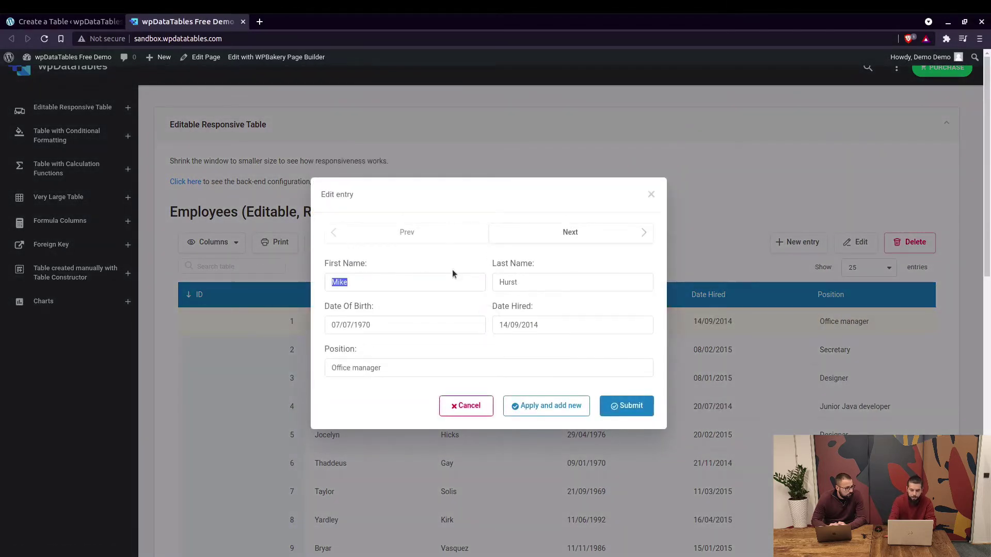
pyautogui.write('Steve')
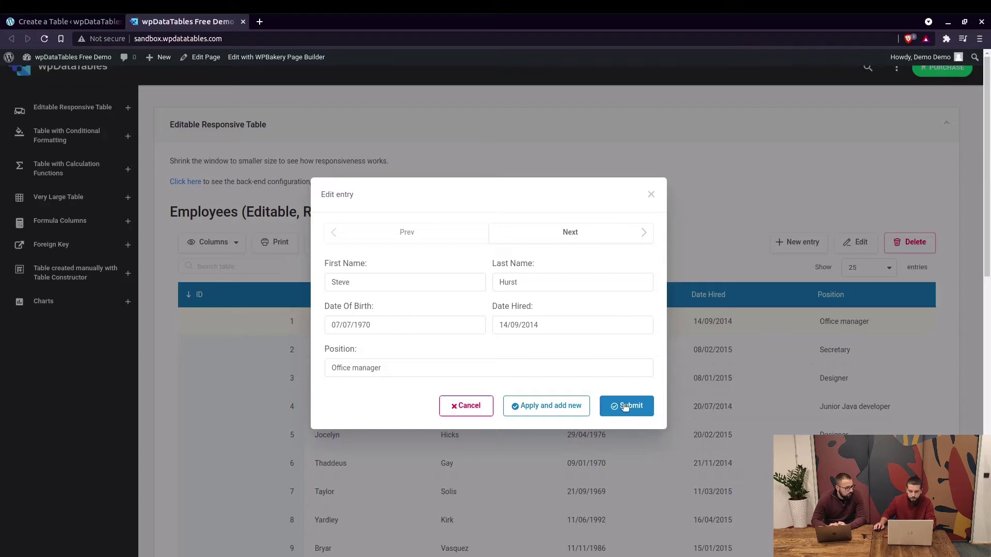
pyautogui.click(625, 407)
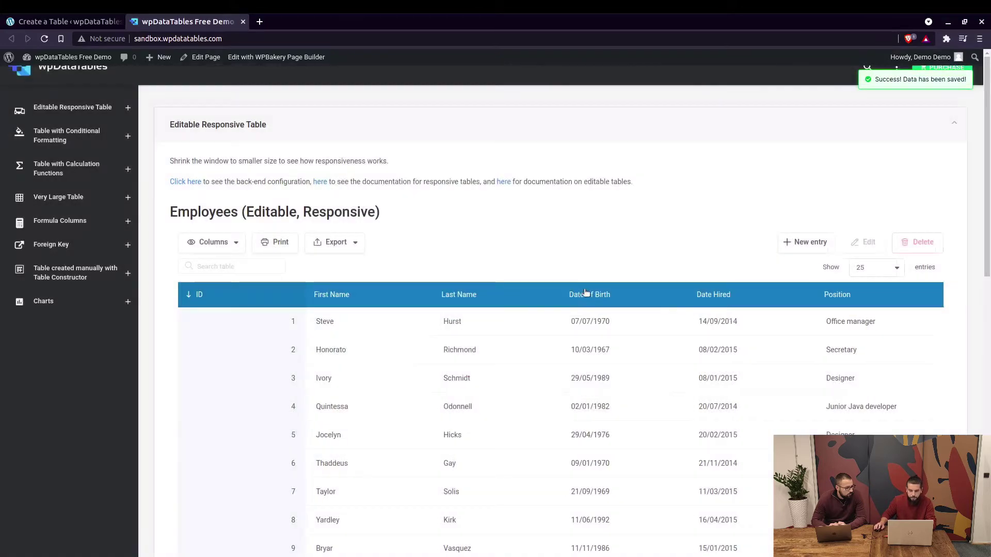
# Add a new employee entry with first name, last name, date of birth, hire date 01/09/2021 and position TEST, and submit it.
pyautogui.click(828, 241)
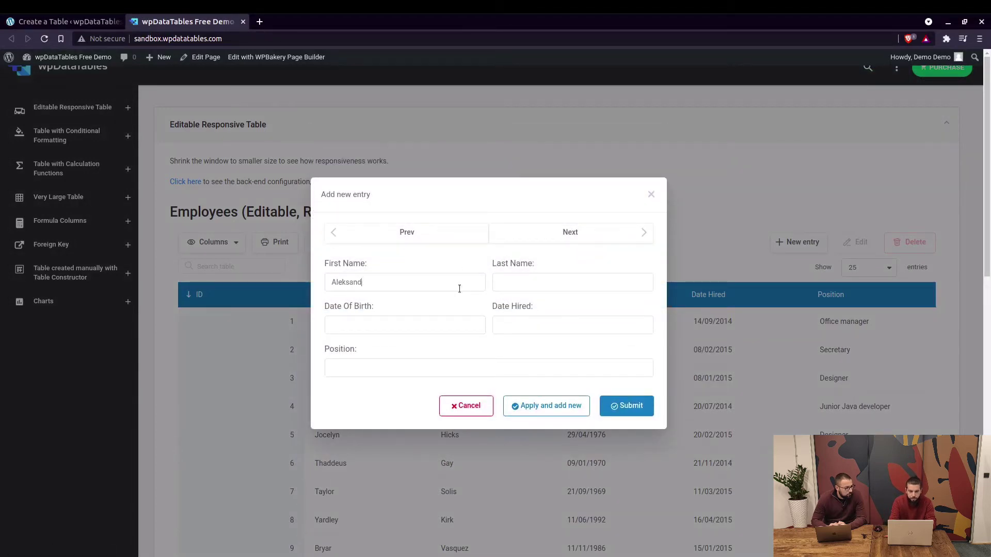
pyautogui.press('Tab')
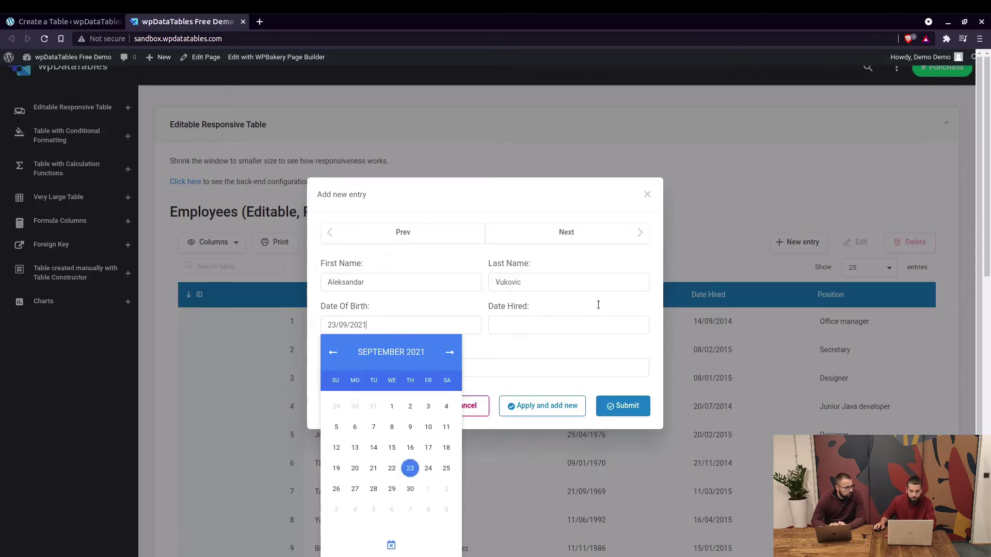
pyautogui.click(598, 323)
pyautogui.click(559, 406)
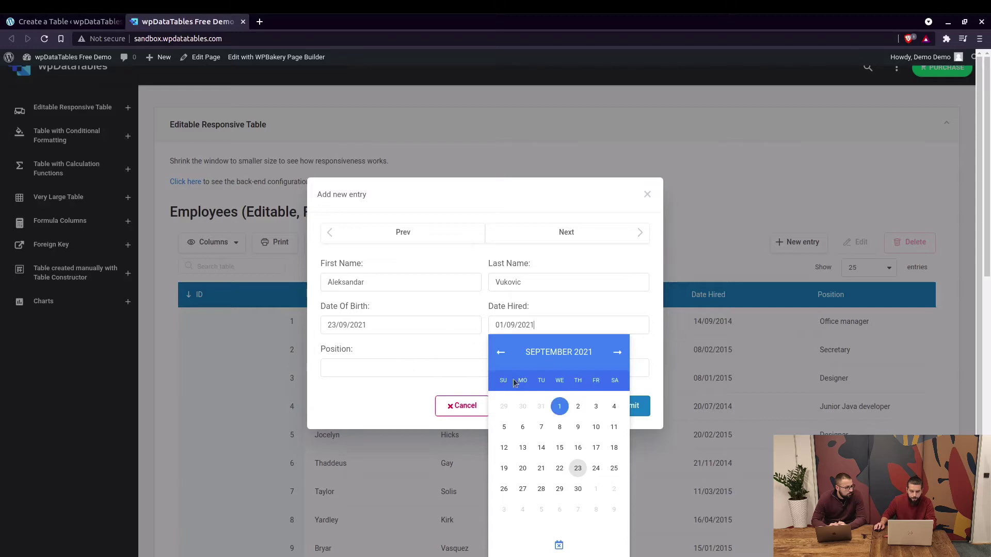
pyautogui.click(418, 370)
pyautogui.write('TEST')
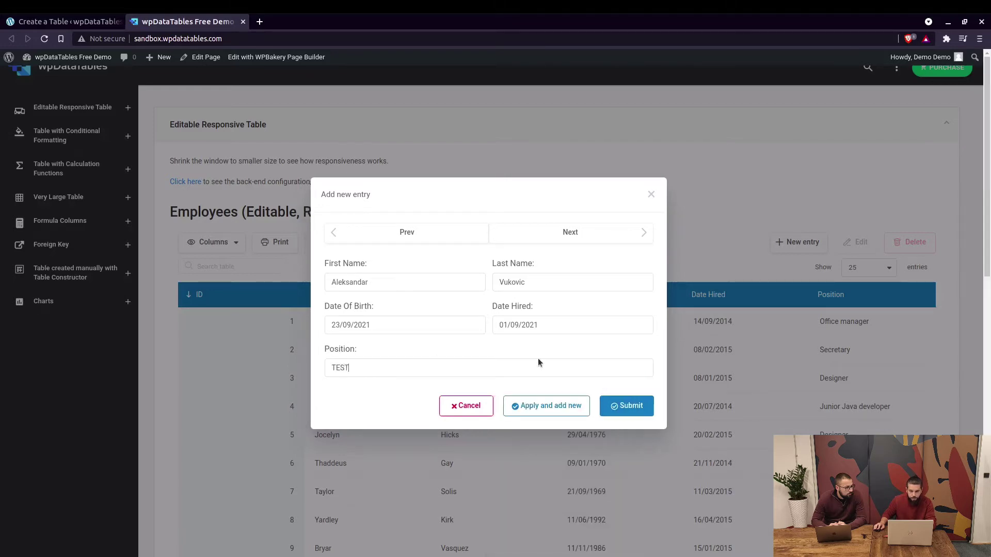
pyautogui.click(615, 412)
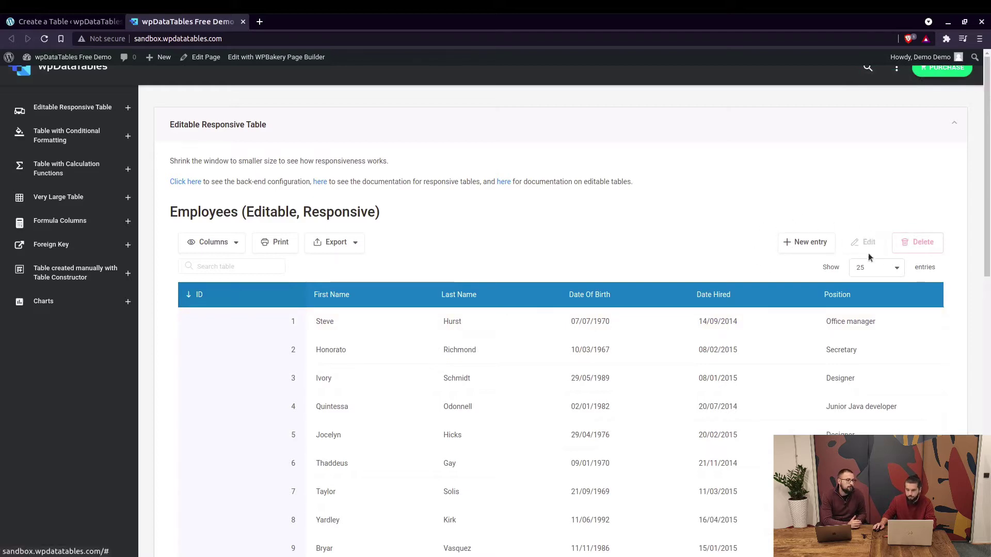
# Check the entry range and total below the Employees table, and go to page 5 to view the newly added entry.
pyautogui.scroll(-8, 535, 349)
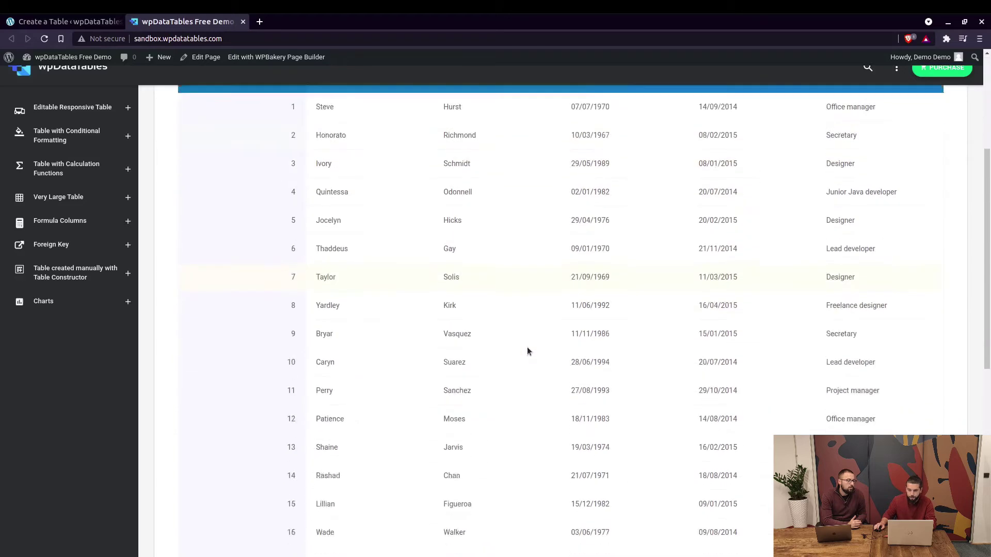
pyautogui.scroll(-4, 599, 367)
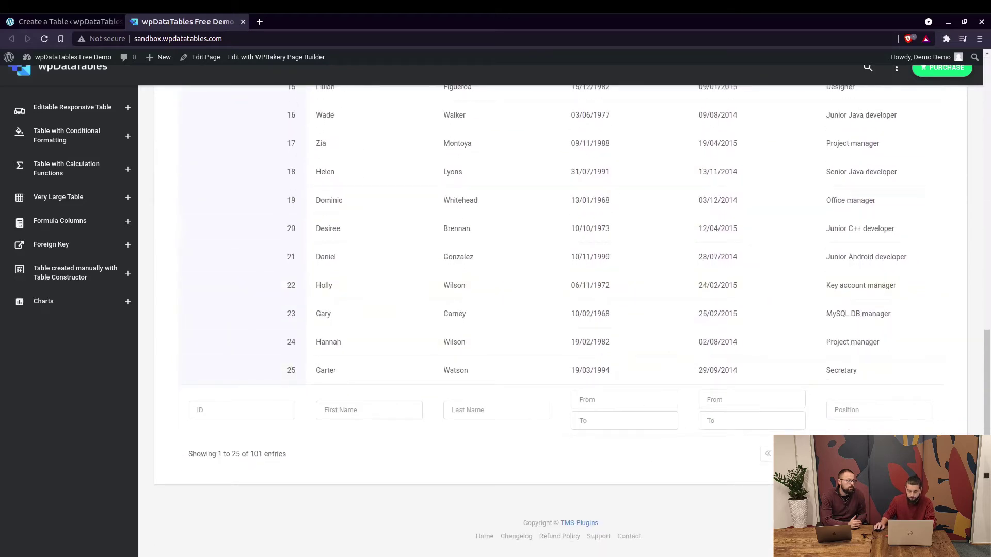
pyautogui.moveTo(191, 452); pyautogui.dragTo(243, 454)
pyautogui.click(226, 453)
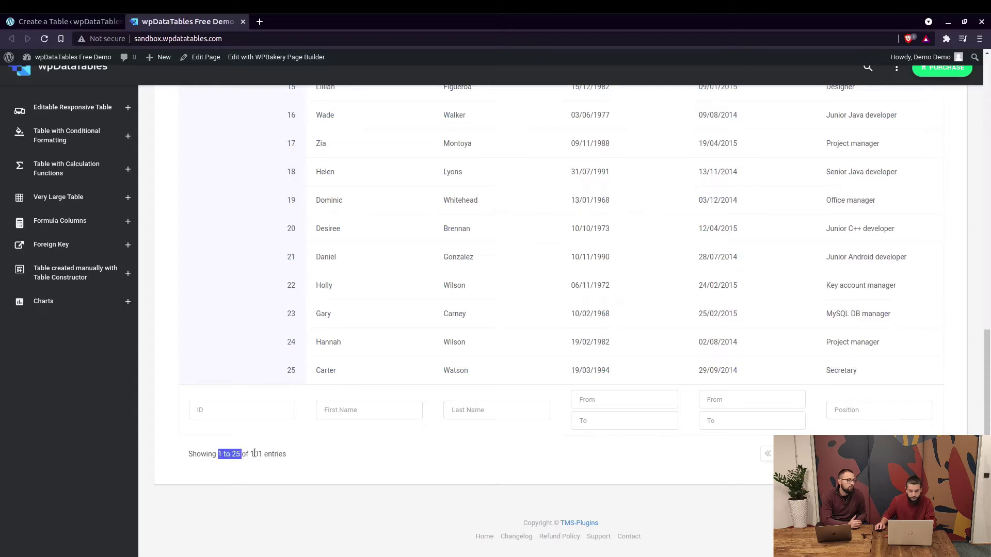
pyautogui.click(247, 454)
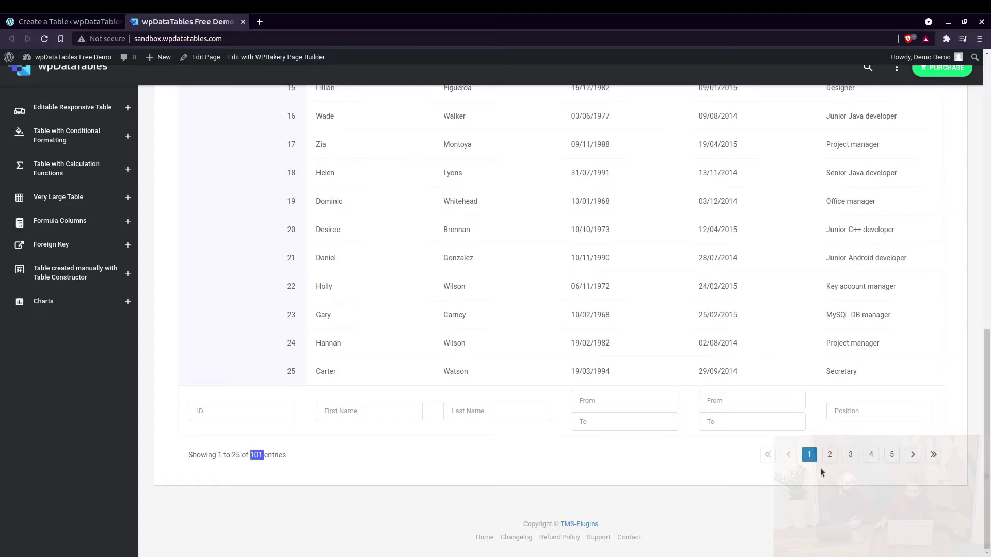
pyautogui.click(892, 453)
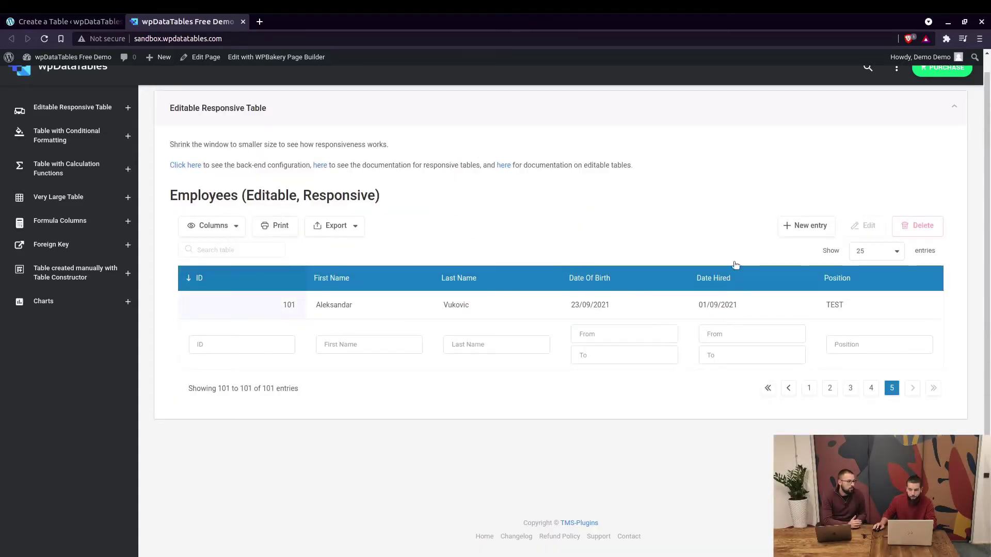
# In the back-end editing settings of the Employees table, enable editing buttons in a popover and save the changes.
pyautogui.click(66, 23)
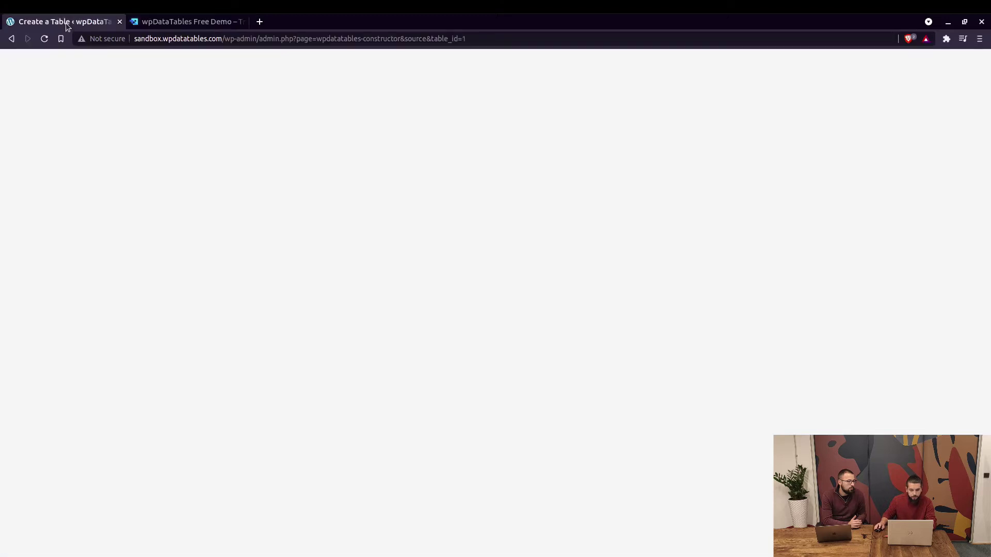
pyautogui.click(310, 250)
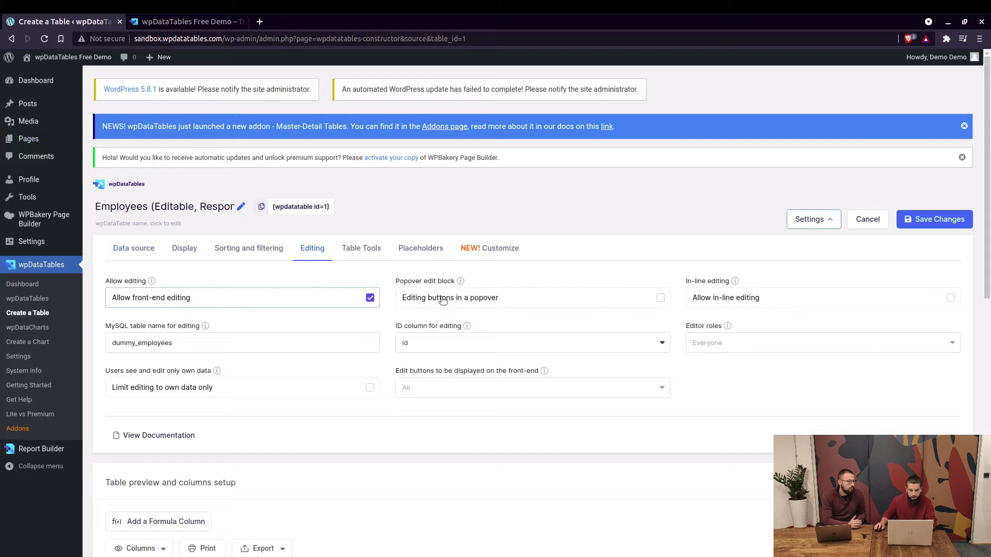
pyautogui.click(503, 299)
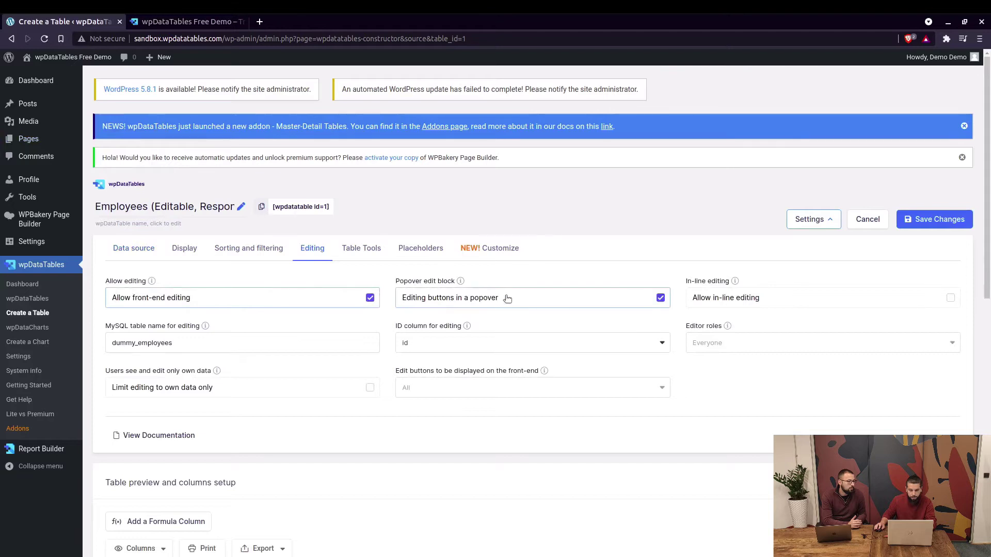
pyautogui.click(918, 223)
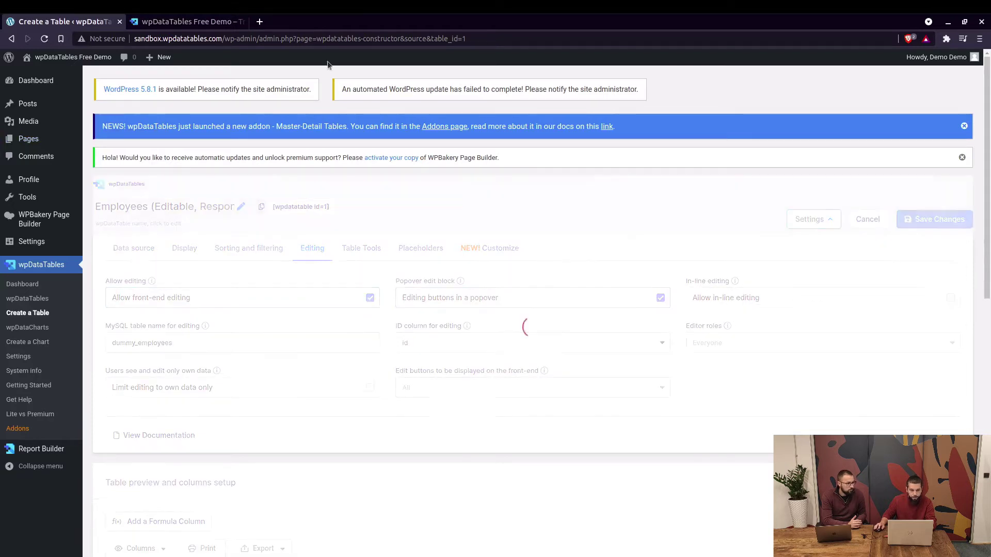
# Reload the front-end demo page and select the entry with ID 1 to bring up its popover editing buttons.
pyautogui.click(178, 22)
pyautogui.click(46, 39)
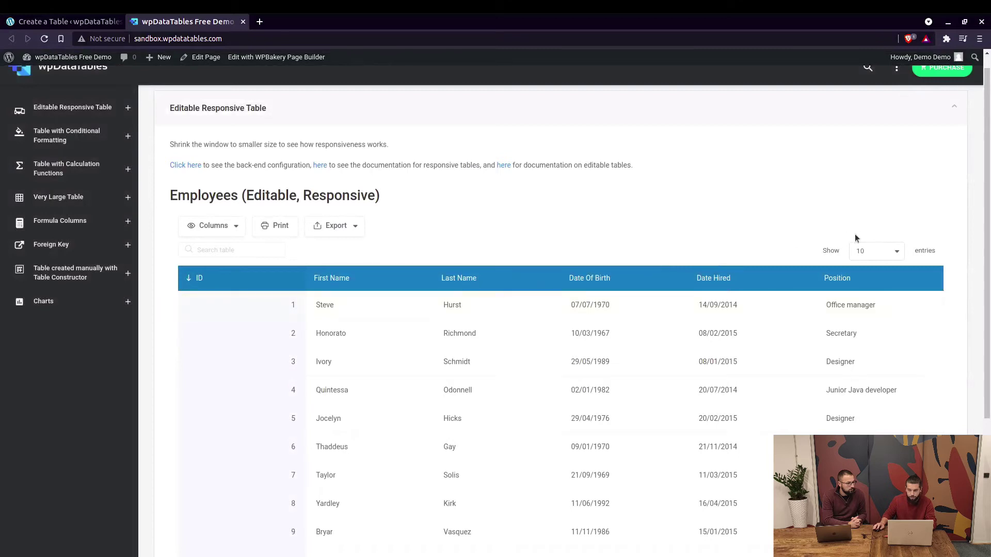
pyautogui.click(482, 308)
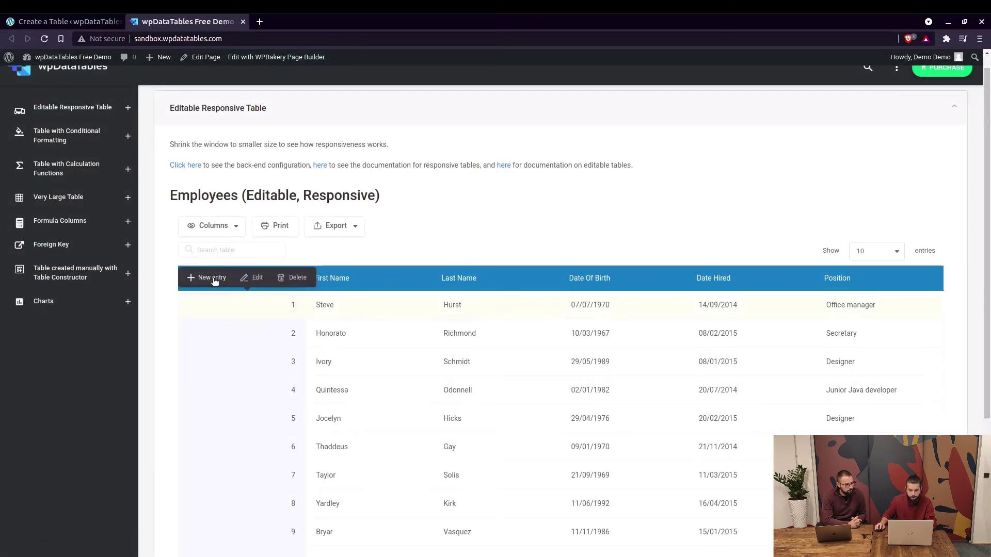
# Allow in-line editing in the Employees table's back-end settings, save the changes and reload the front-end demo page.
pyautogui.click(73, 22)
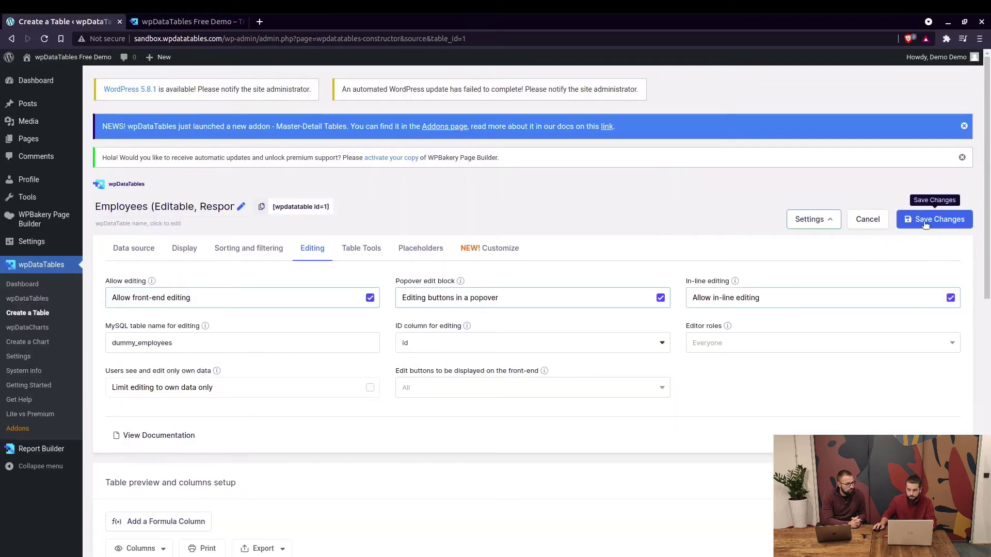
pyautogui.click(925, 224)
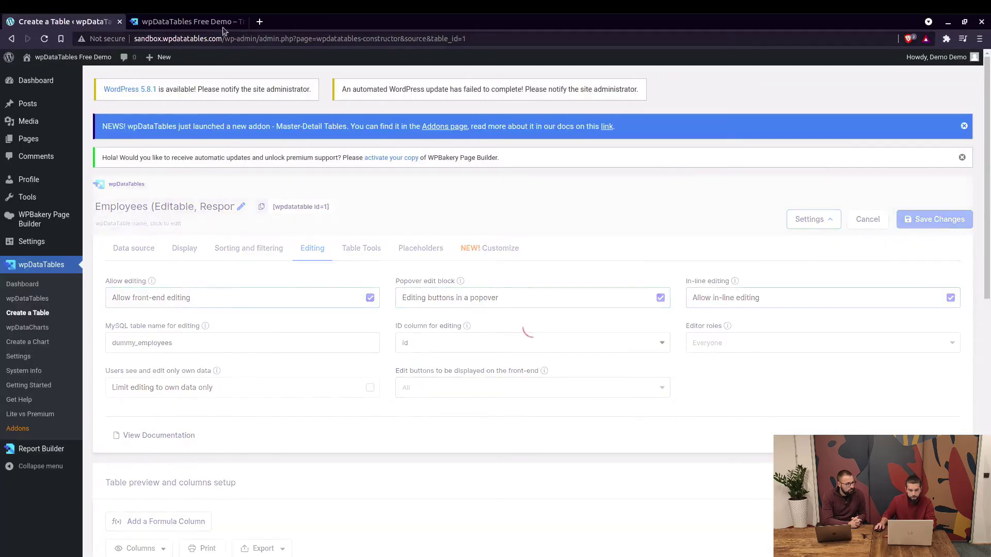
pyautogui.click(166, 21)
pyautogui.click(46, 40)
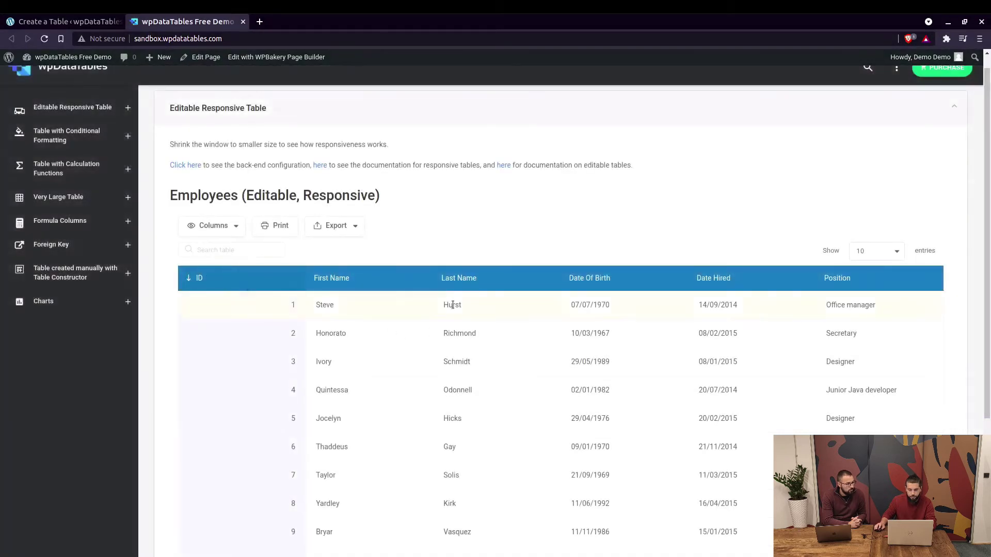
# Edit the entry with ID 1 in-line, replacing the employee's last name with a different one, and look over the table.
pyautogui.doubleClick(453, 306)
pyautogui.doubleClick(475, 309)
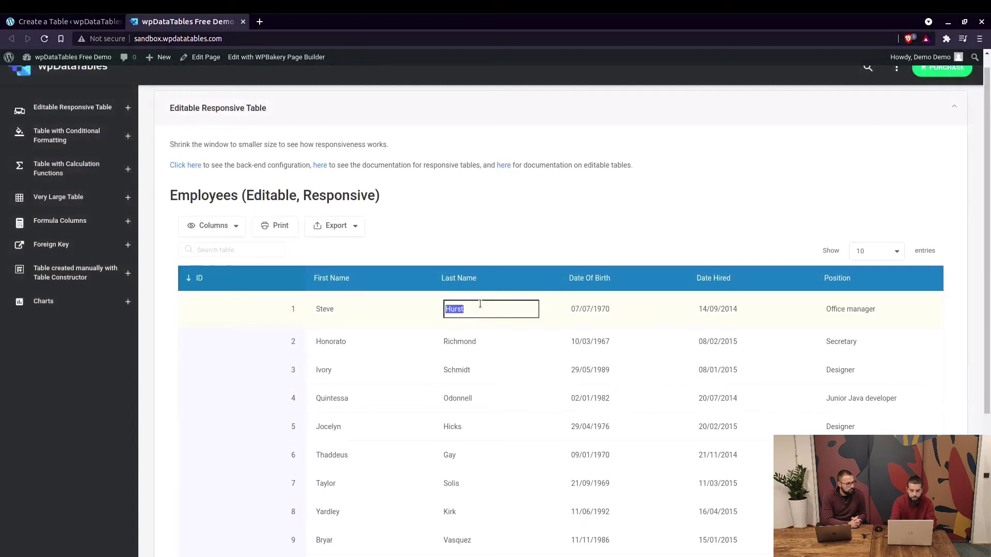
pyautogui.write('James')
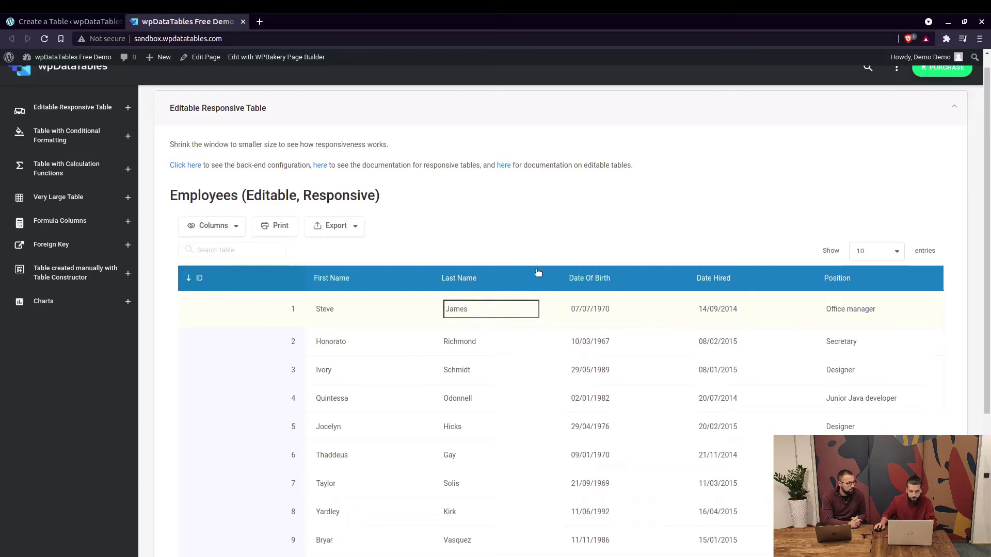
pyautogui.press('Return')
pyautogui.scroll(-2, 516, 271)
pyautogui.scroll(-1, 515, 271)
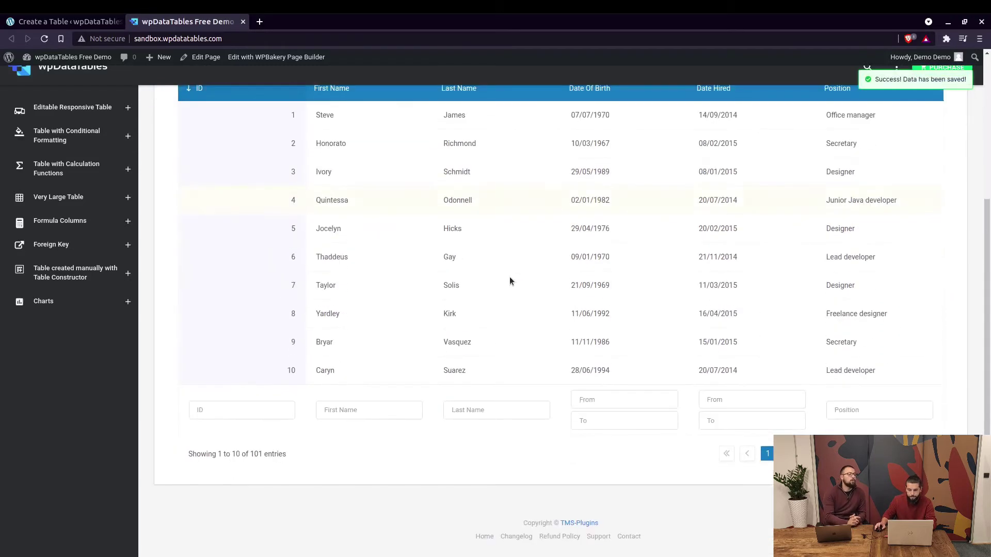
pyautogui.scroll(4, 509, 277)
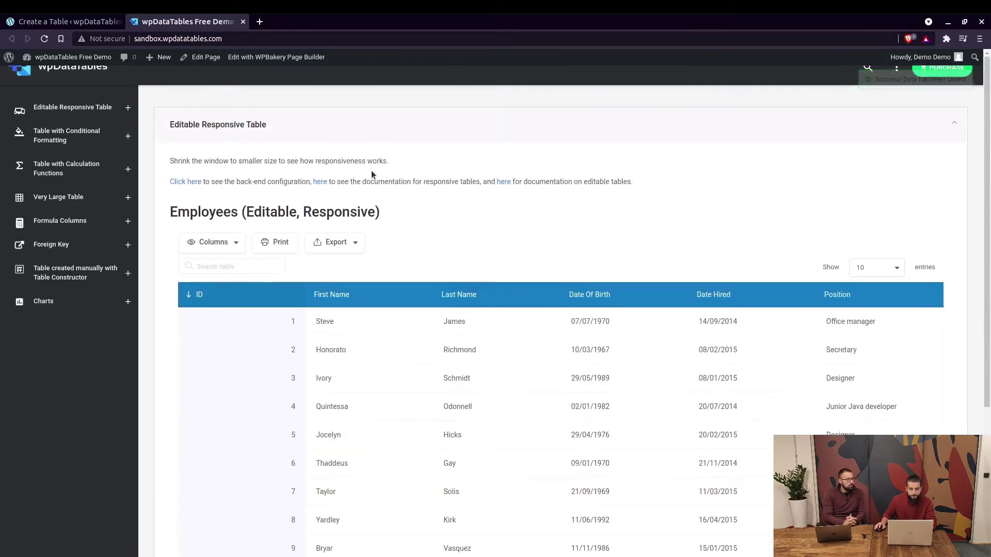
# Switch the back-end preview of the Employees table to the Excel-like view and look over the table.
pyautogui.click(72, 21)
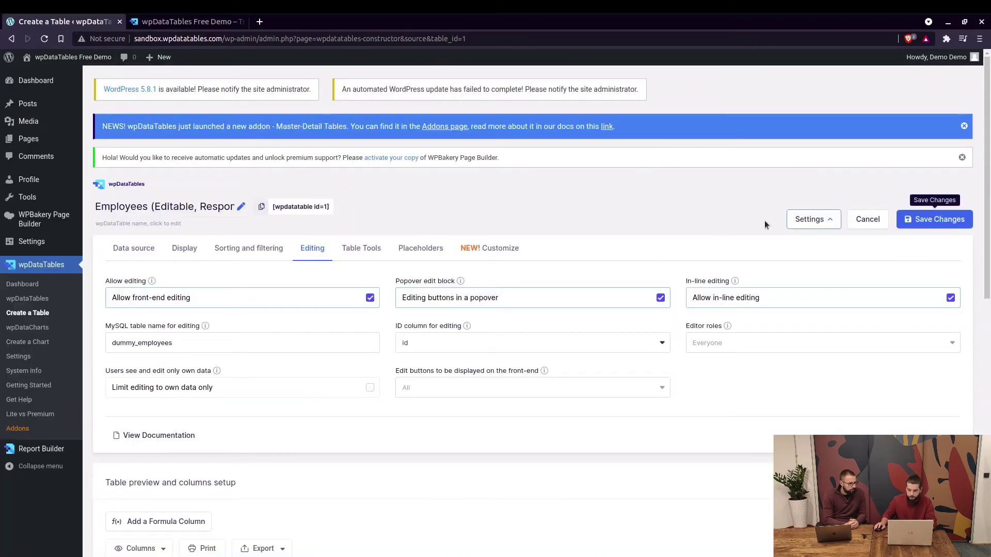
pyautogui.scroll(-3, 793, 303)
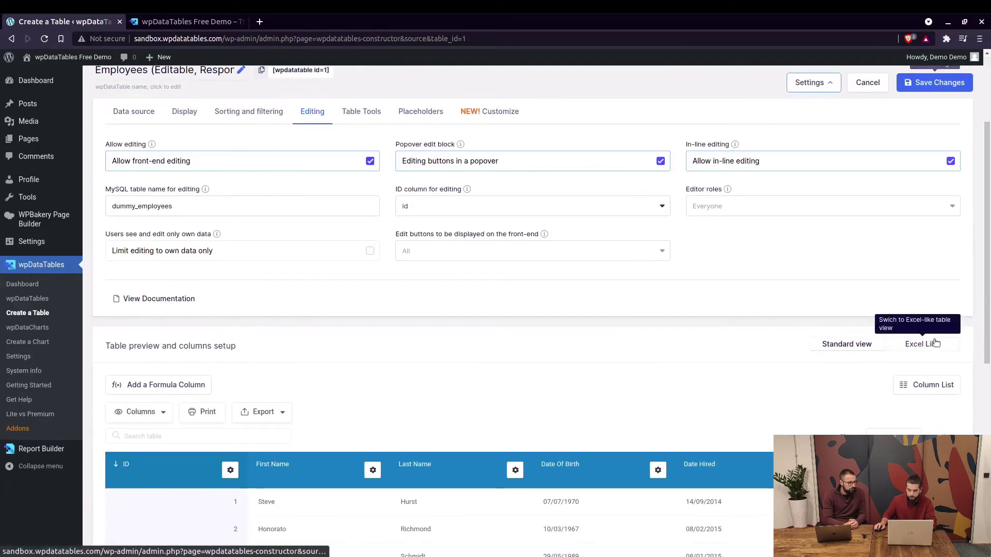
pyautogui.click(934, 345)
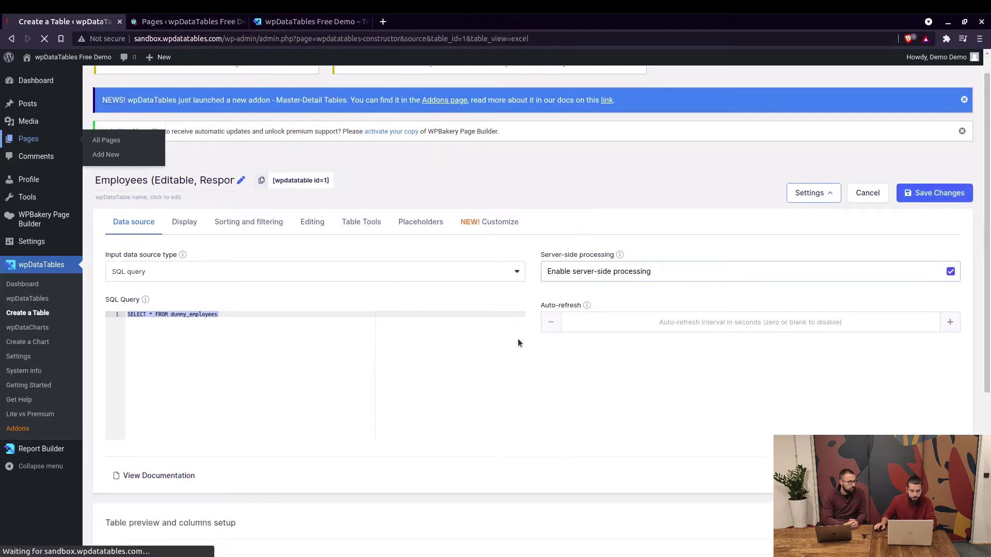
pyautogui.scroll(-6, 518, 338)
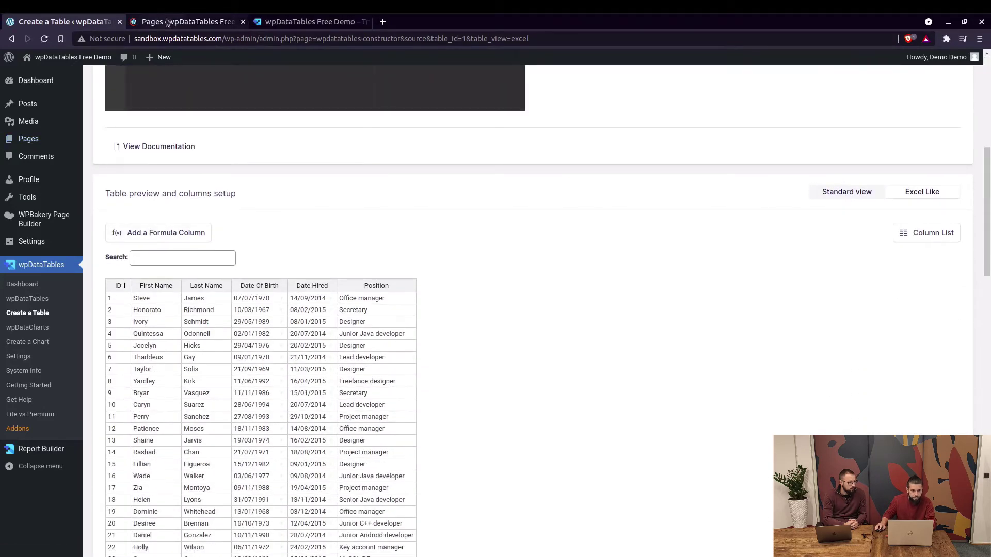
# Start a new WordPress page and title it TEST.
pyautogui.click(184, 21)
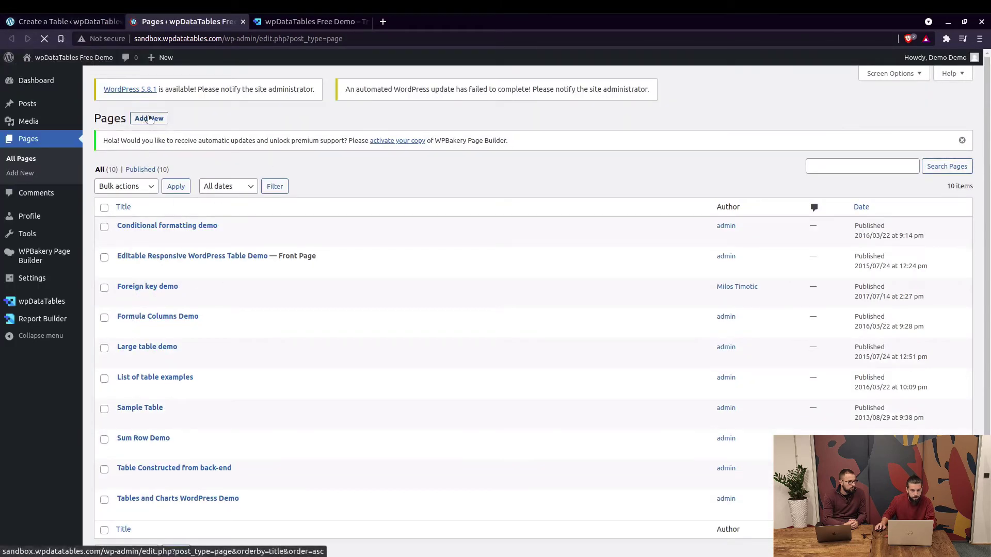
pyautogui.click(77, 21)
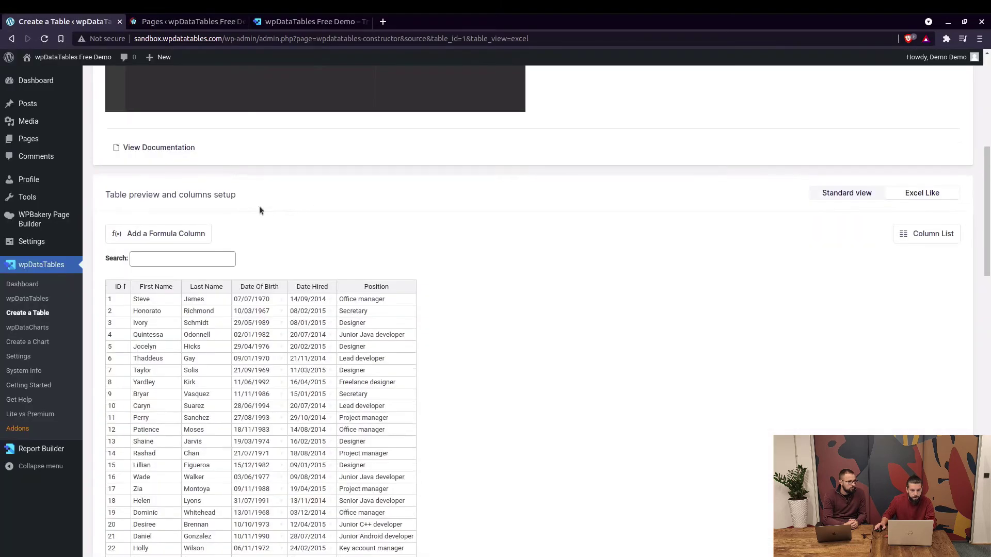
pyautogui.scroll(7, 259, 206)
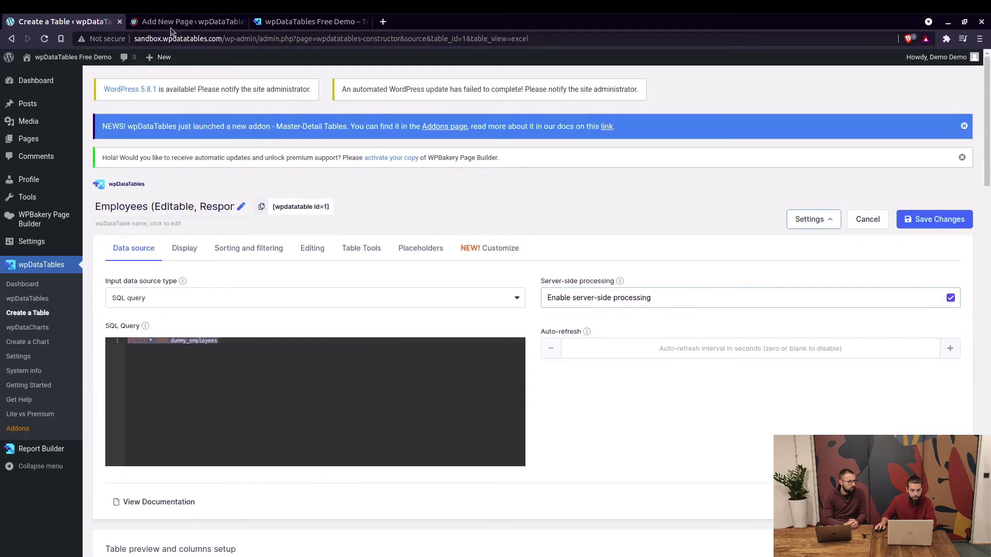
pyautogui.click(173, 22)
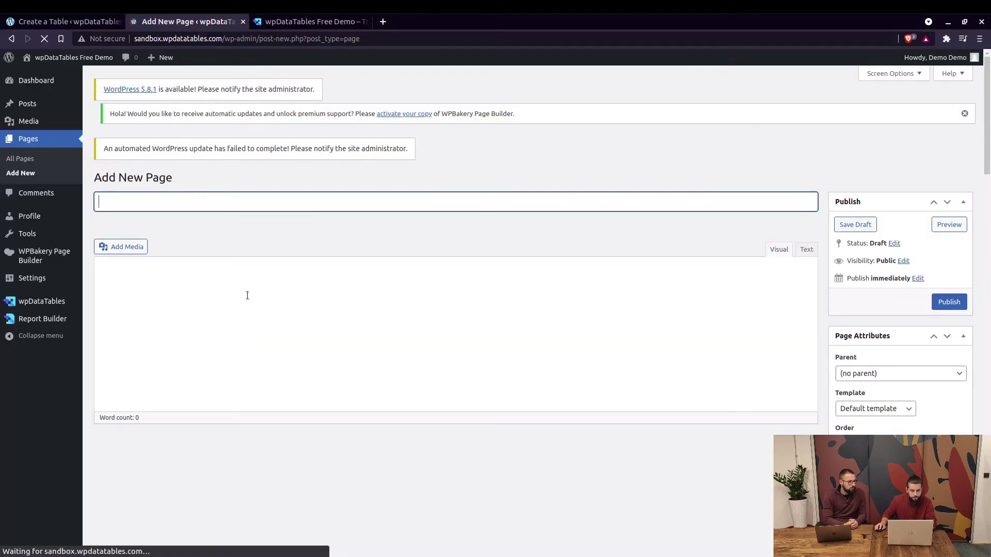
pyautogui.click(160, 279)
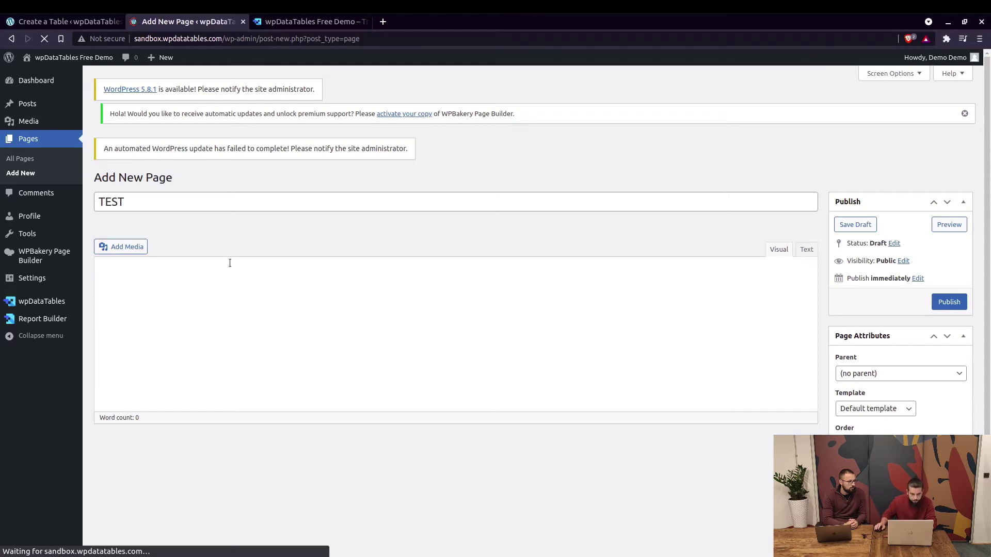
pyautogui.scroll(-1, 268, 268)
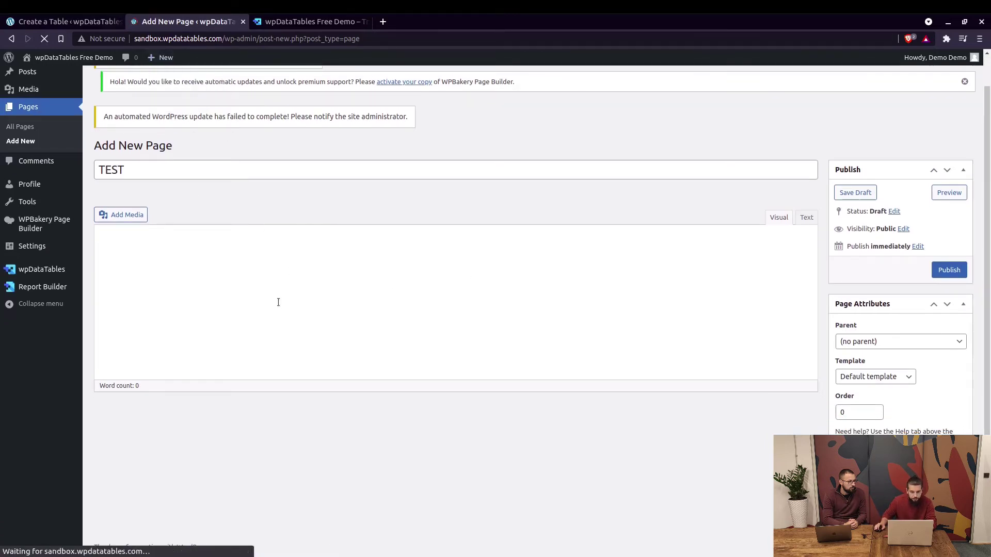
pyautogui.scroll(1, 357, 296)
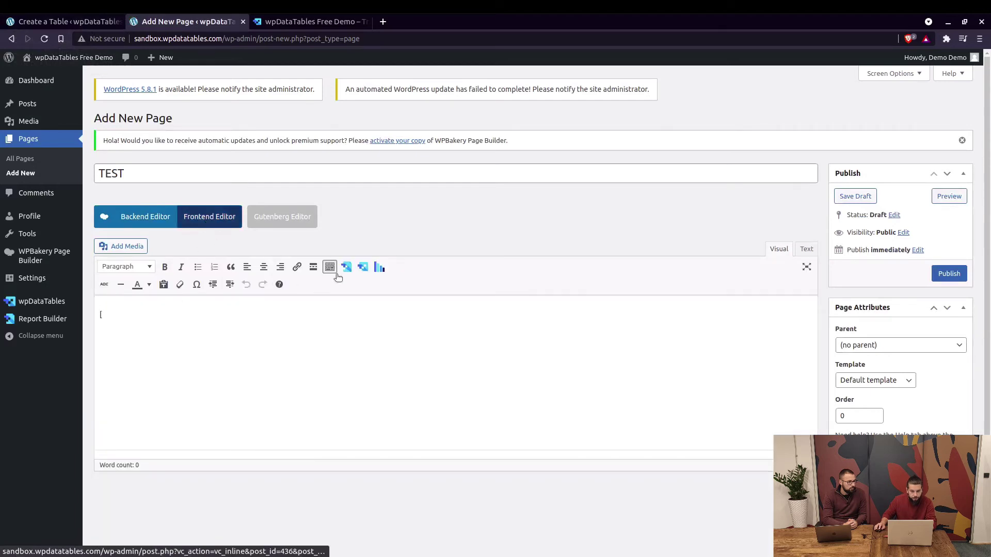
# Insert the Employees (Editable, Responsive) wpDataTable into the TEST page with the Excel-like table view and publish the page.
pyautogui.click(362, 272)
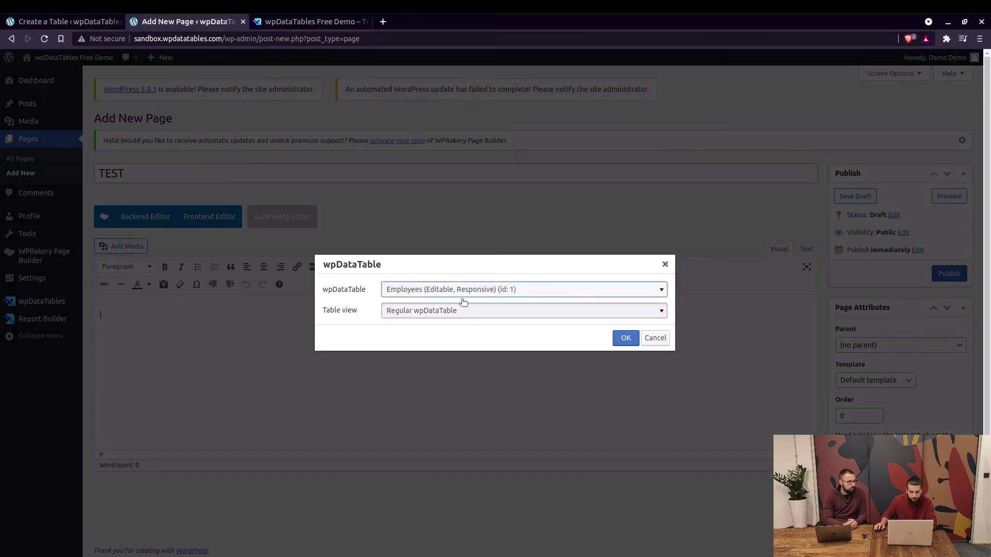
pyautogui.click(449, 309)
pyautogui.click(413, 342)
pyautogui.click(625, 338)
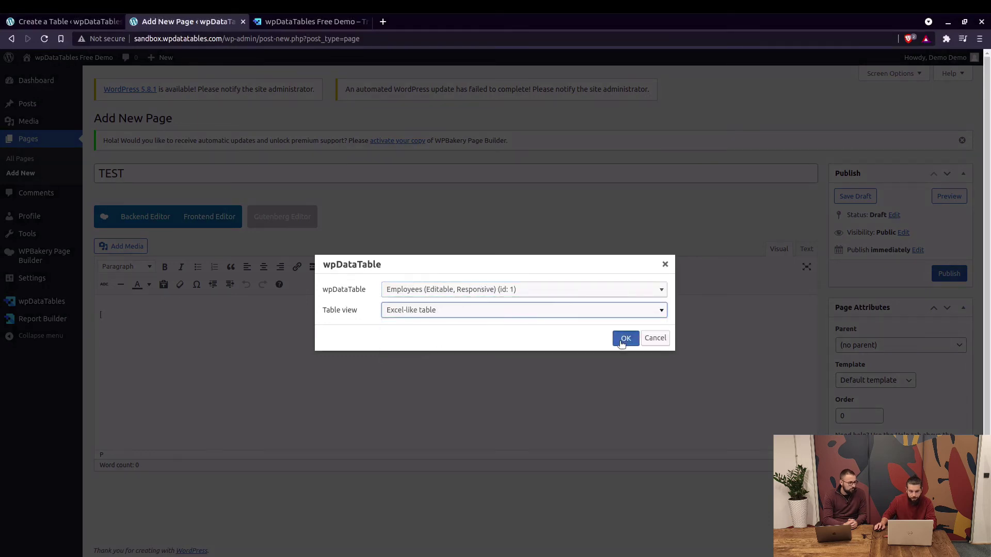
pyautogui.click(952, 275)
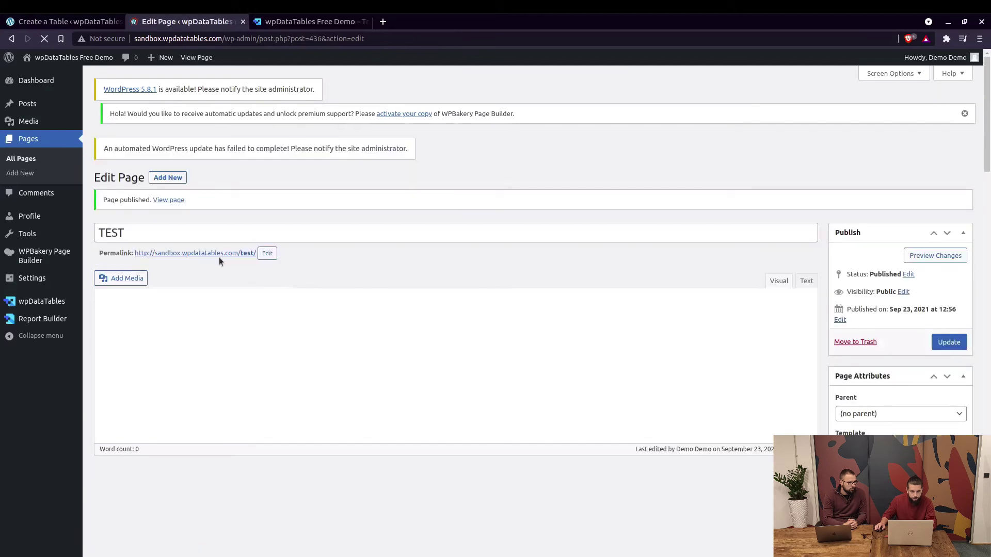
# Open the published TEST page in a new tab, view the Excel-like Employees table and activate its search field.
pyautogui.middleClick(201, 253)
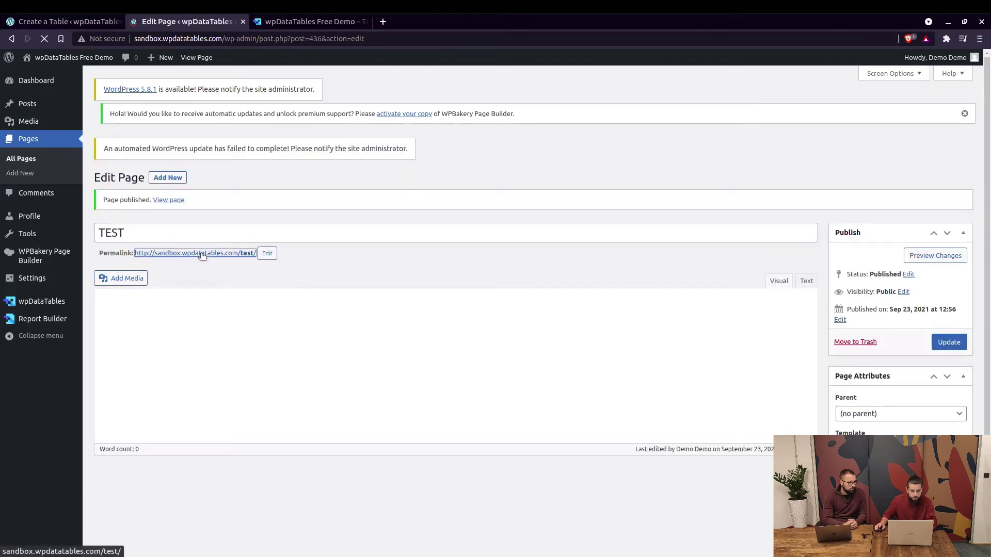
pyautogui.click(304, 23)
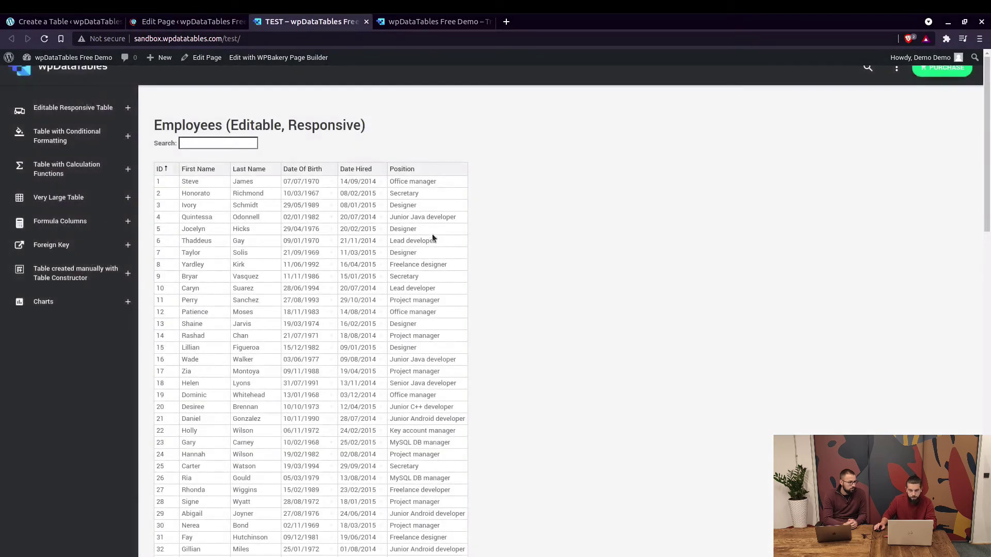
pyautogui.click(199, 145)
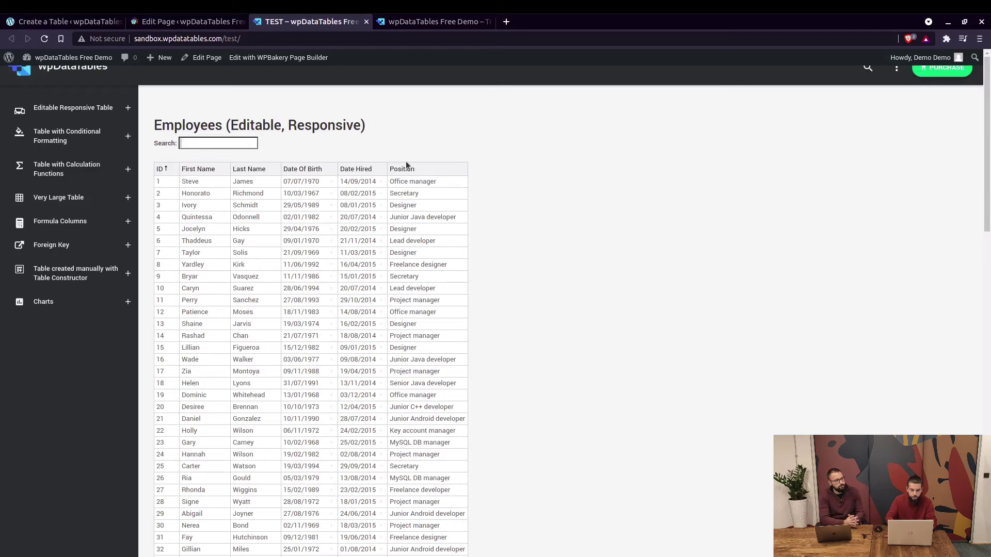
# Search the Excel-like Employees table for the first name of the employee with ID 1, and clear the search term.
pyautogui.write('S')
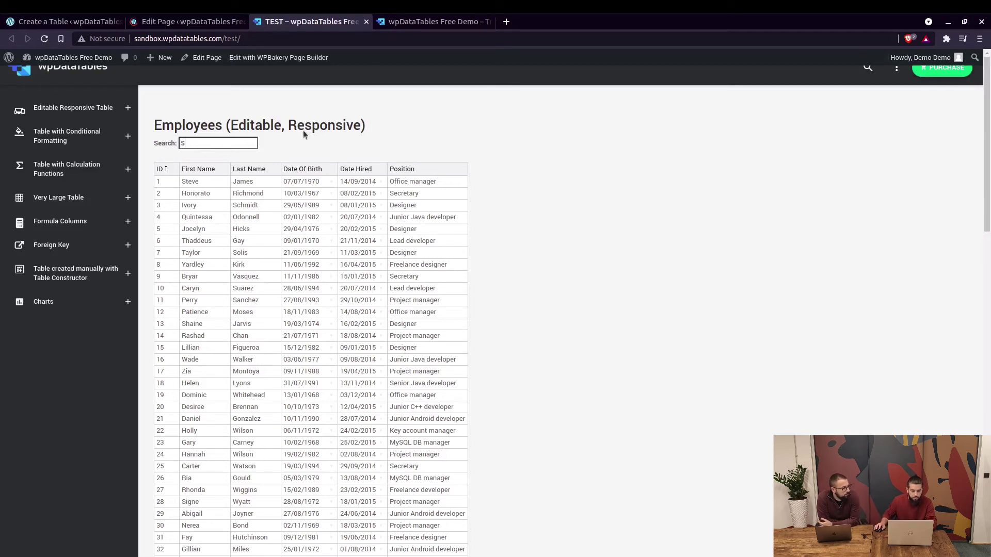
pyautogui.write('teve')
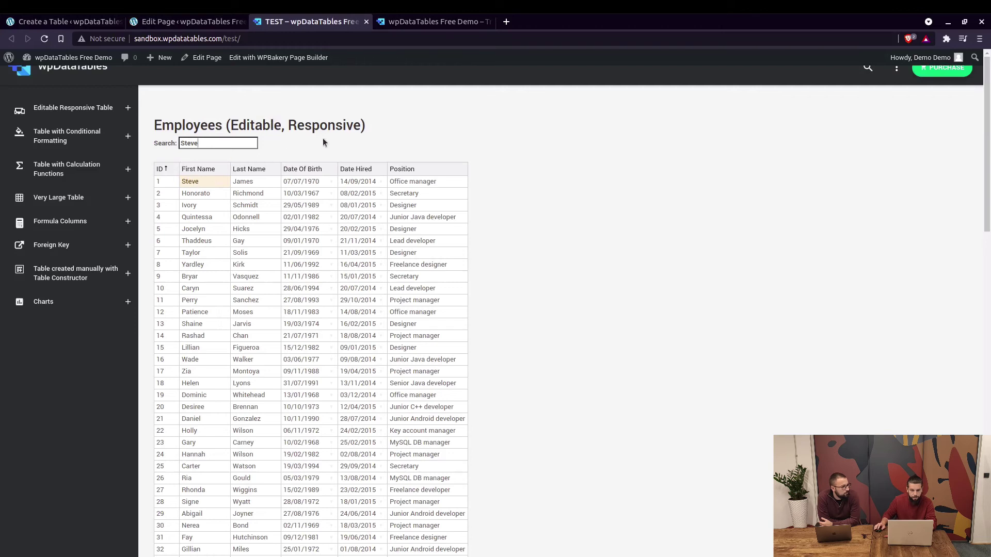
pyautogui.scroll(-3, 464, 186)
pyautogui.scroll(3, 424, 189)
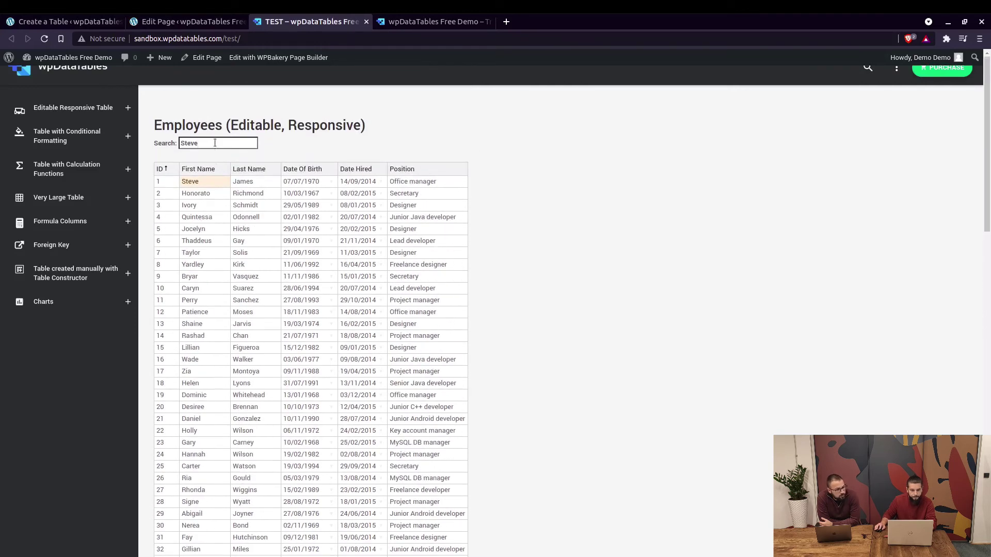
pyautogui.doubleClick(210, 146)
pyautogui.press('BackSpace')
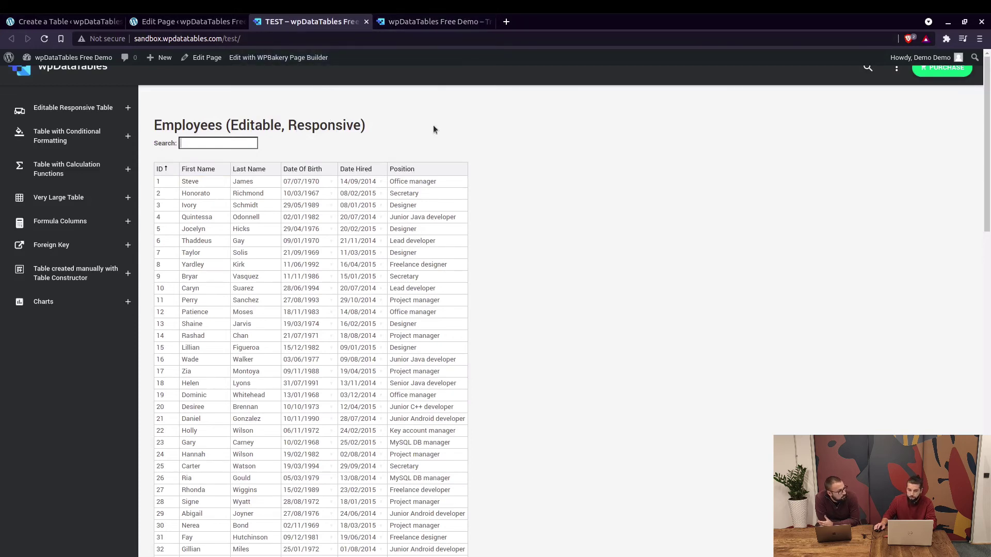
# Copy the First Name through Position cells of rows 79 to 87 and paste them starting at the empty row below row 101.
pyautogui.scroll(-3, 432, 128)
pyautogui.scroll(-12, 428, 140)
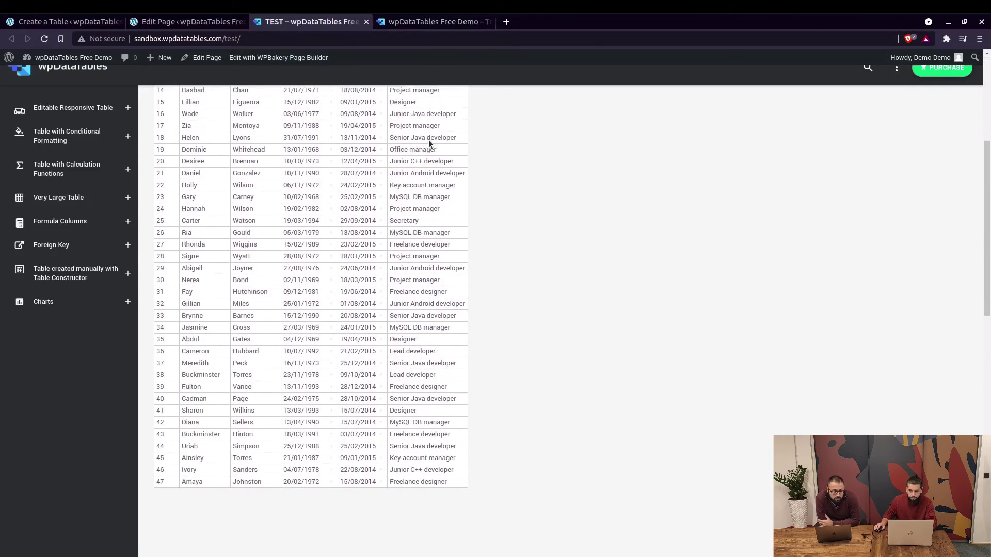
pyautogui.scroll(-4, 425, 153)
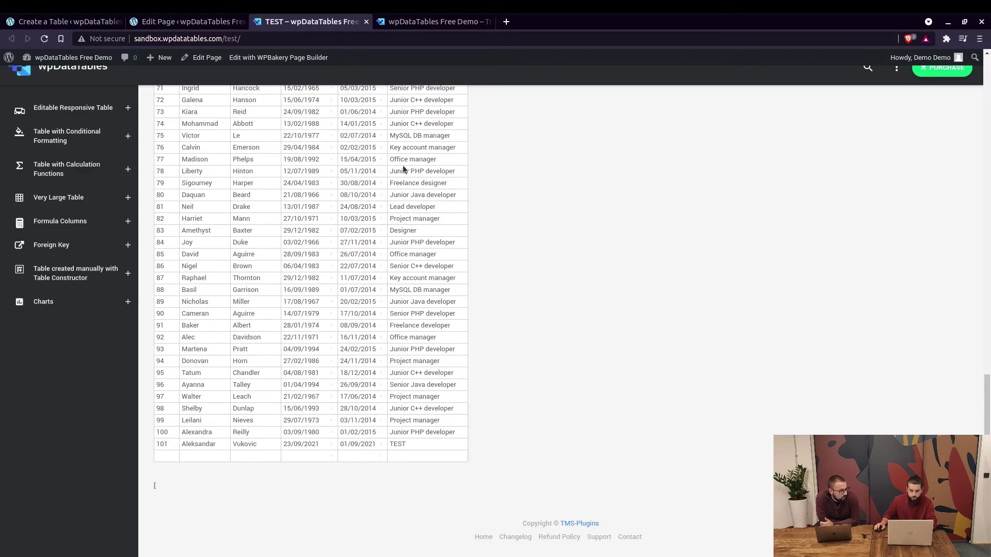
pyautogui.scroll(4, 401, 170)
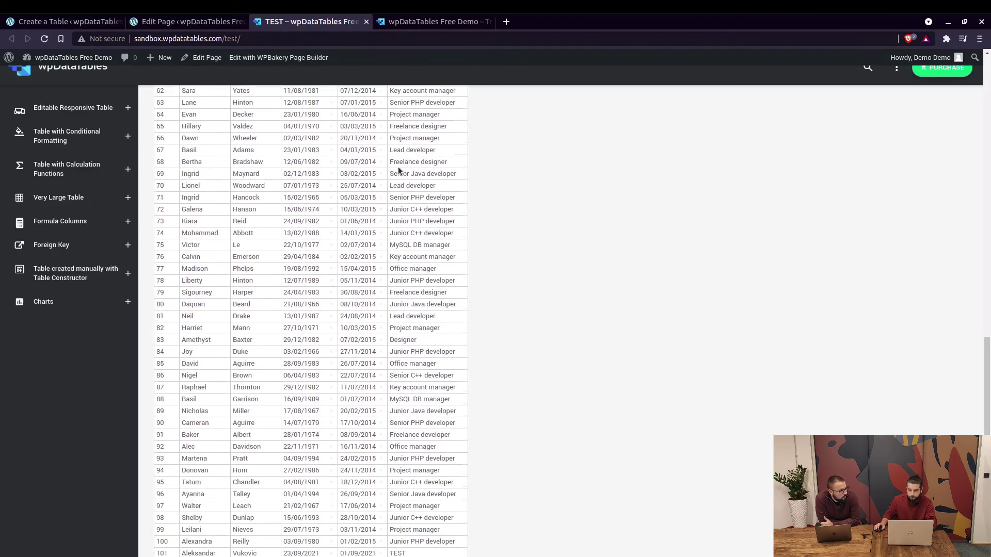
pyautogui.scroll(-4, 398, 167)
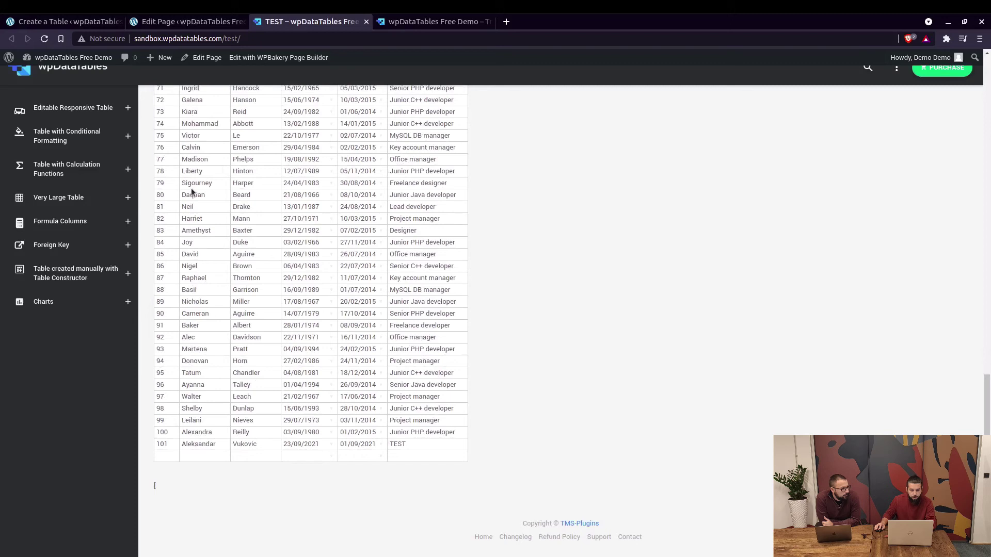
pyautogui.moveTo(192, 187); pyautogui.dragTo(416, 277)
pyautogui.hotkey('ctrl', 'c')
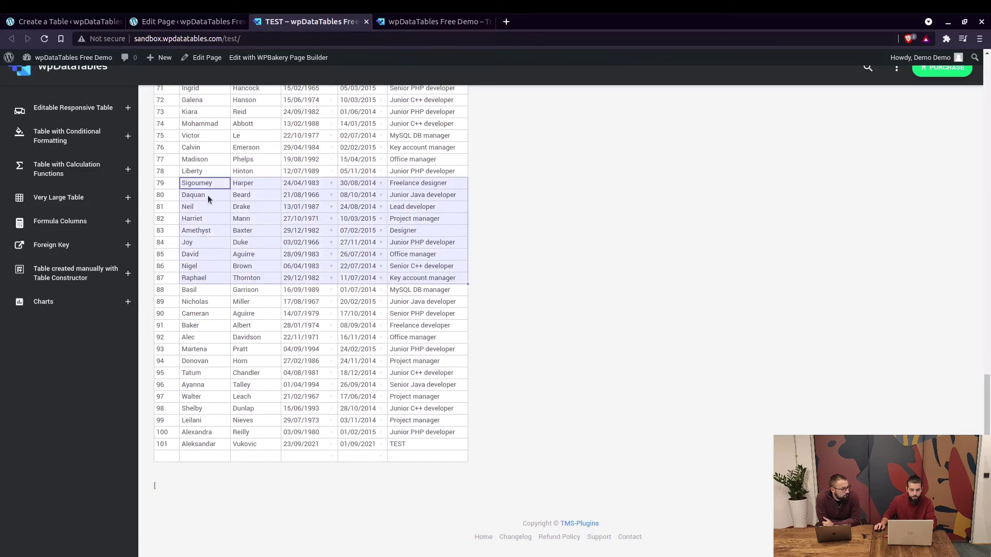
pyautogui.click(198, 456)
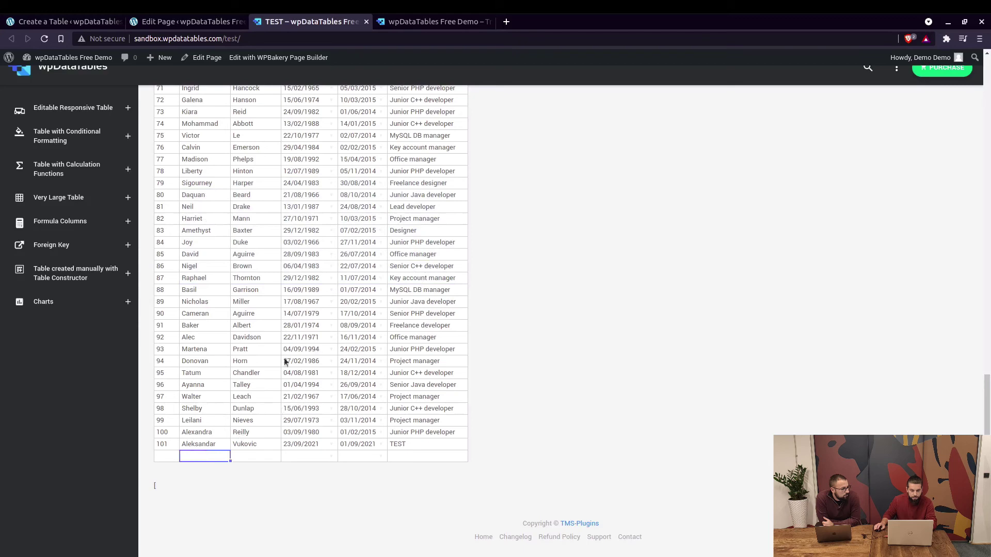
pyautogui.hotkey('ctrl', 'v')
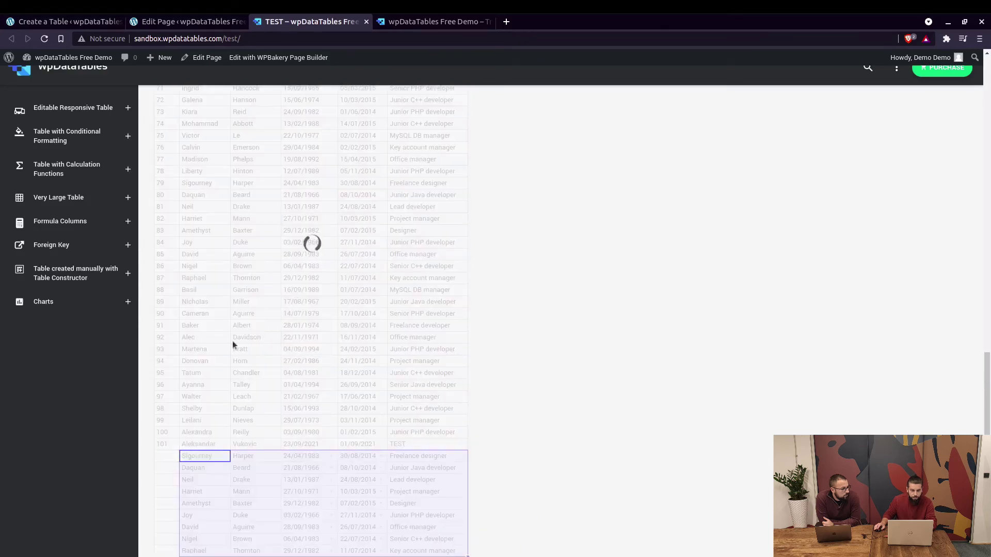
pyautogui.scroll(-2, 248, 343)
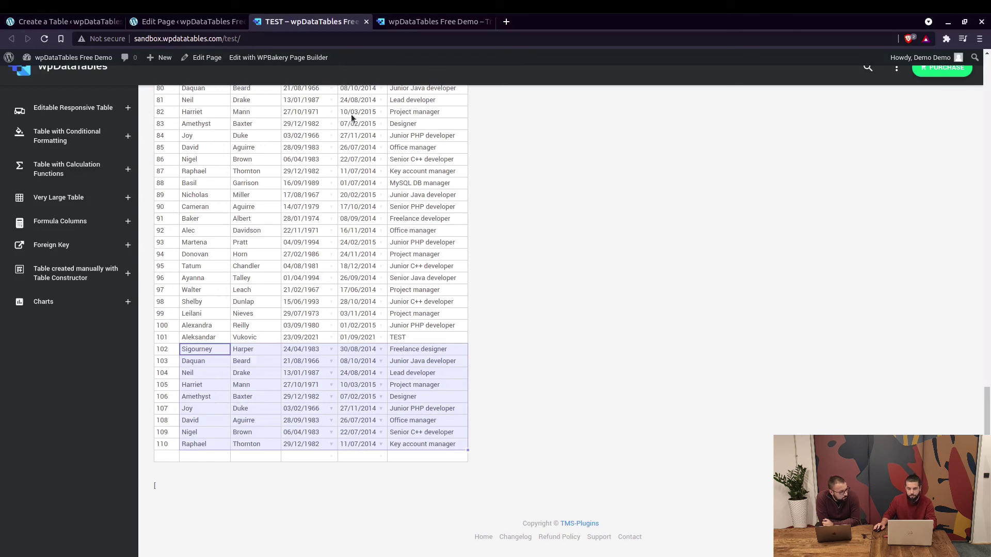
pyautogui.click(326, 304)
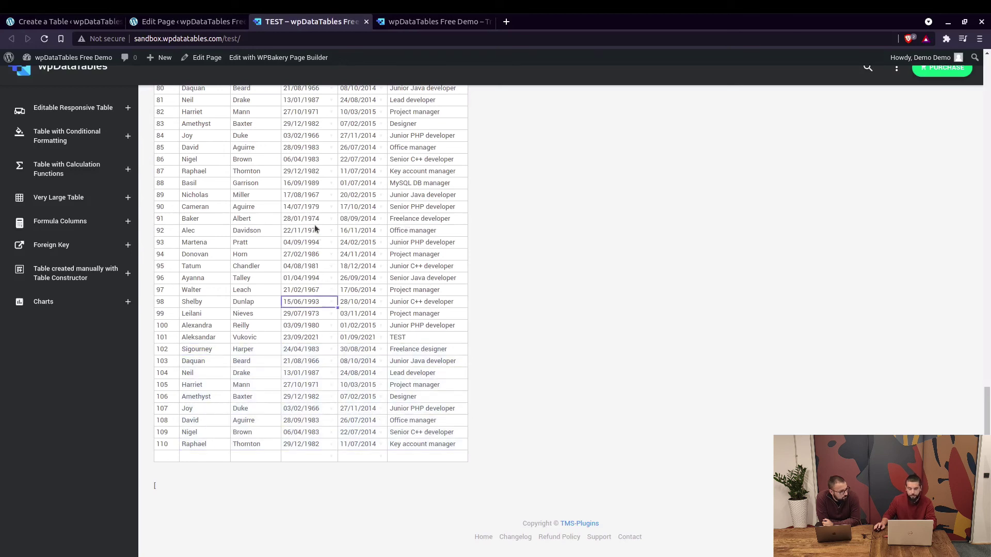